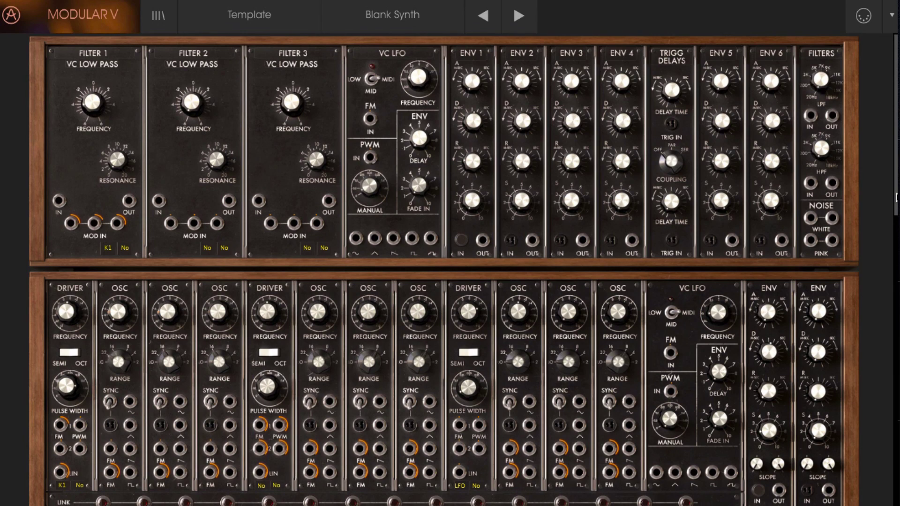
# - Patch the sawtooth outputs of oscillators 1 and 2 and the square output of oscillator 3 into mixer inputs 1, 2 and 3
pyautogui.scroll(-5, 897, 200)
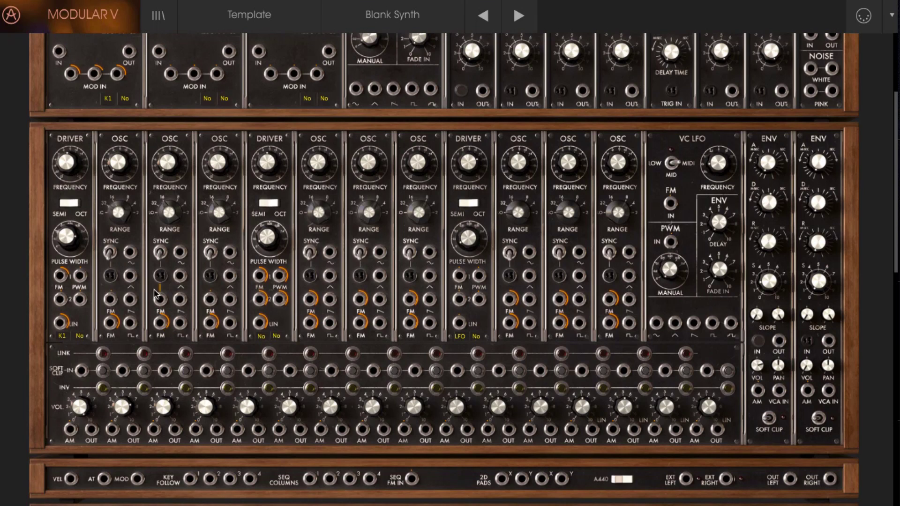
pyautogui.moveTo(130, 299)
pyautogui.mouseDown()
pyautogui.moveTo(123, 406)
pyautogui.moveTo(83, 371)
pyautogui.mouseUp()
pyautogui.moveTo(181, 300); pyautogui.dragTo(123, 374)
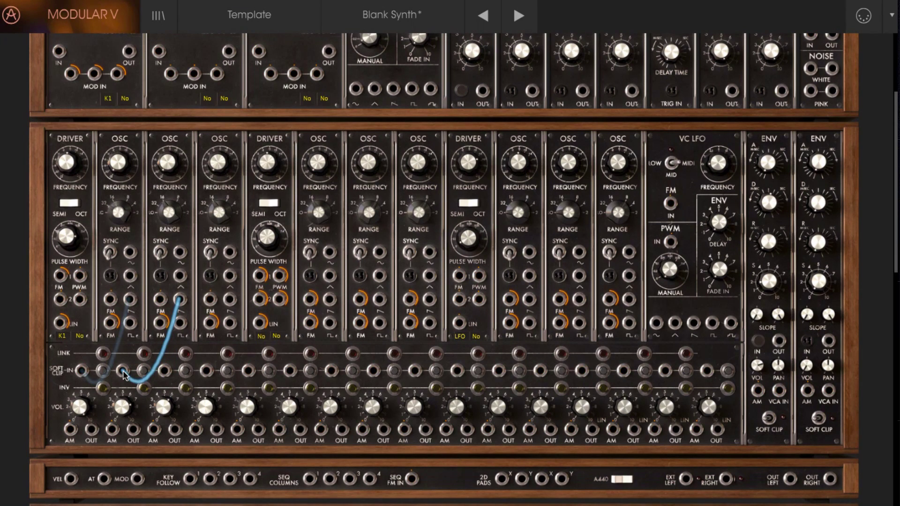
pyautogui.moveTo(230, 323)
pyautogui.mouseDown()
pyautogui.moveTo(188, 375)
pyautogui.moveTo(164, 372)
pyautogui.mouseUp()
# - Link the first three mixer channels and route mixer output 1 through Filter 1 into the VCA 1 input
pyautogui.click(103, 354)
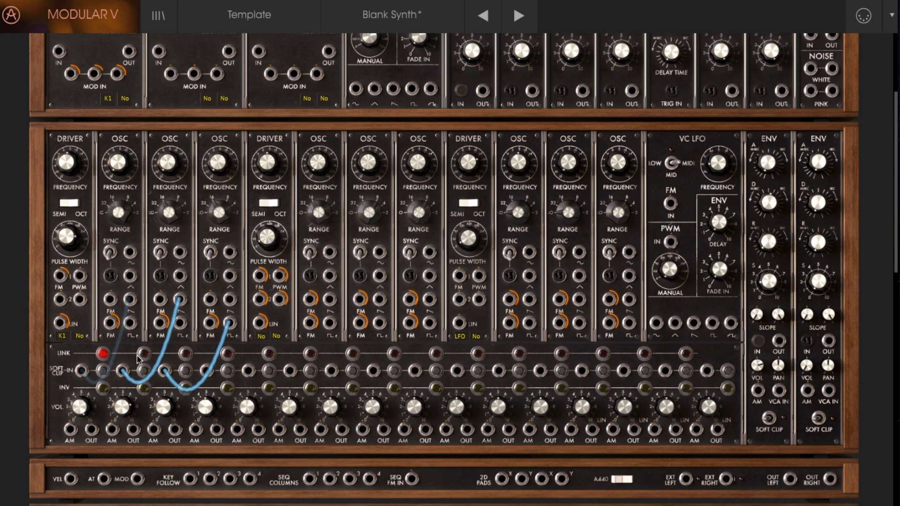
pyautogui.click(144, 354)
pyautogui.click(186, 354)
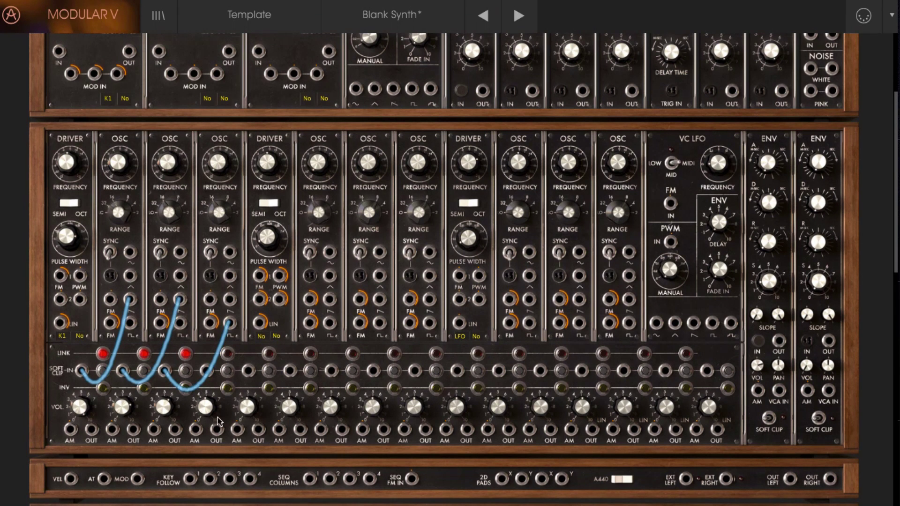
pyautogui.moveTo(91, 429); pyautogui.dragTo(58, 51)
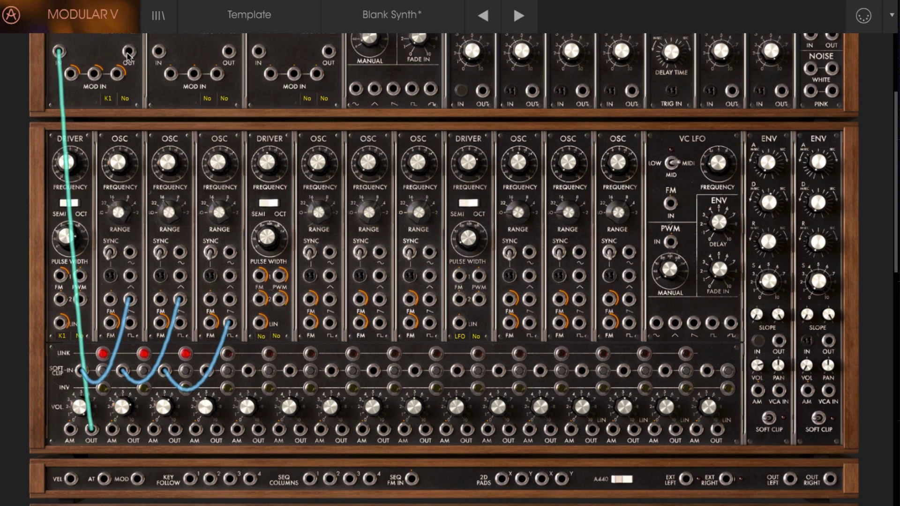
pyautogui.moveTo(129, 54); pyautogui.dragTo(779, 390)
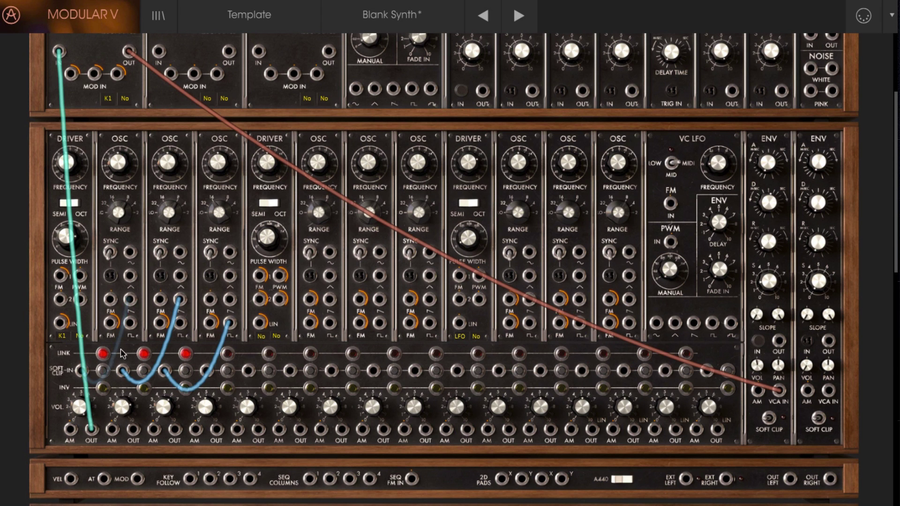
# - Fine-tune the frequencies of oscillators 1 and 2 to detune them slightly
pyautogui.scroll(3, 896, 267)
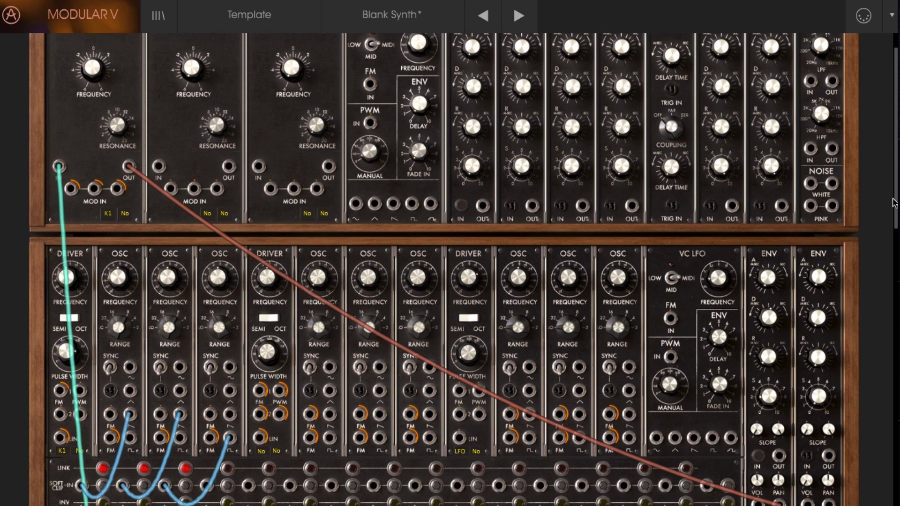
pyautogui.moveTo(896, 204); pyautogui.dragTo(896, 252)
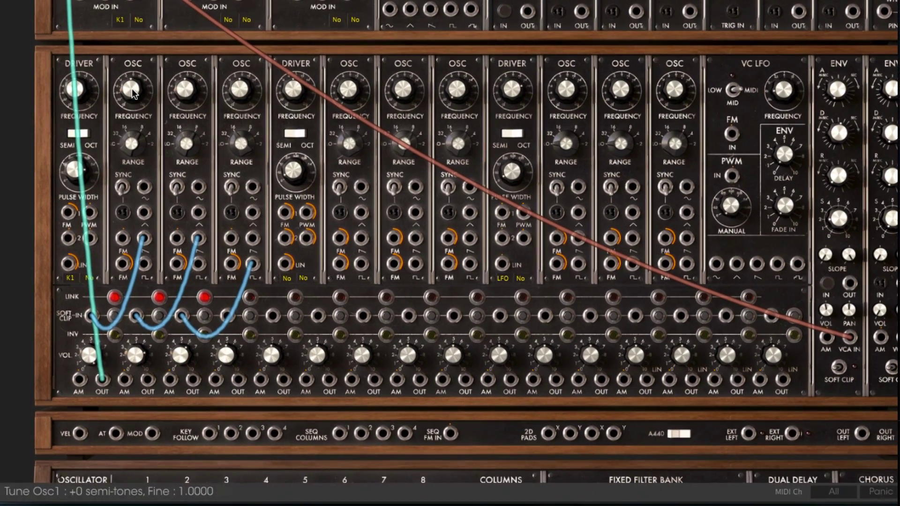
pyautogui.moveTo(120, 154); pyautogui.dragTo(120, 150)
pyautogui.moveTo(133, 85); pyautogui.dragTo(131, 60)
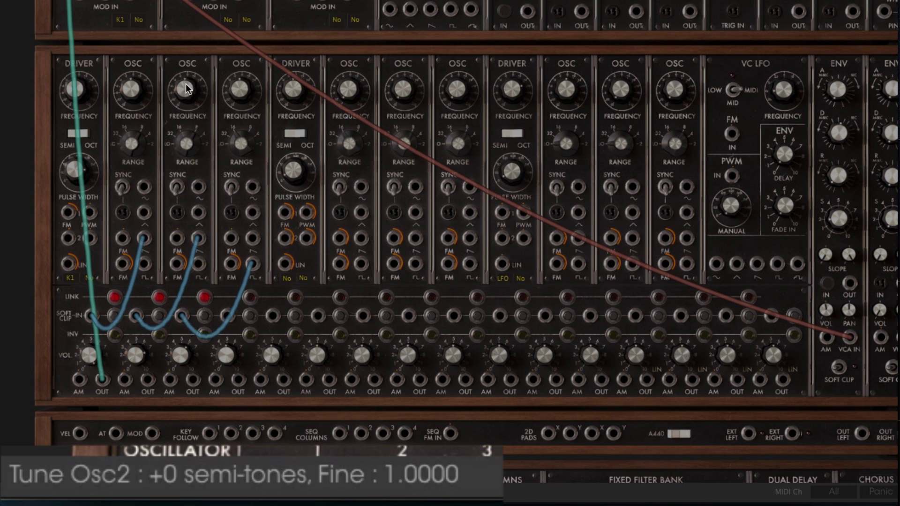
pyautogui.moveTo(185, 84); pyautogui.dragTo(186, 107)
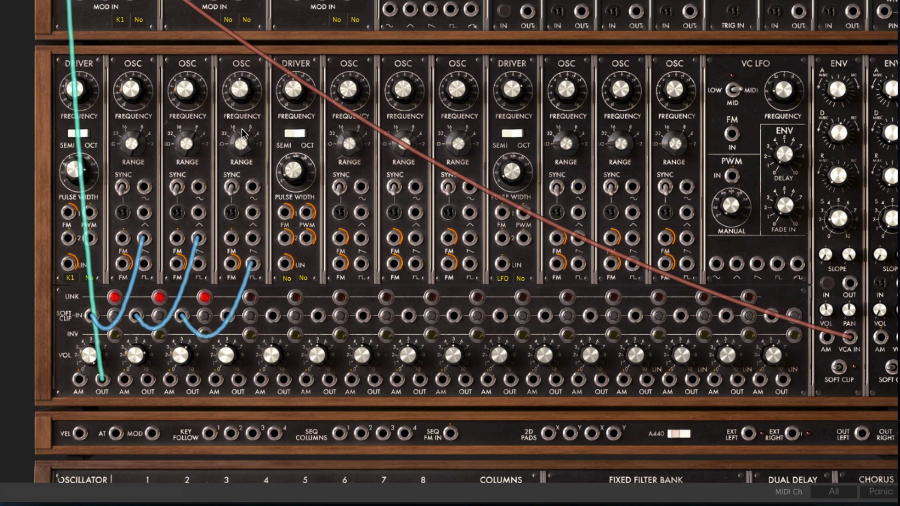
pyautogui.moveTo(240, 136)
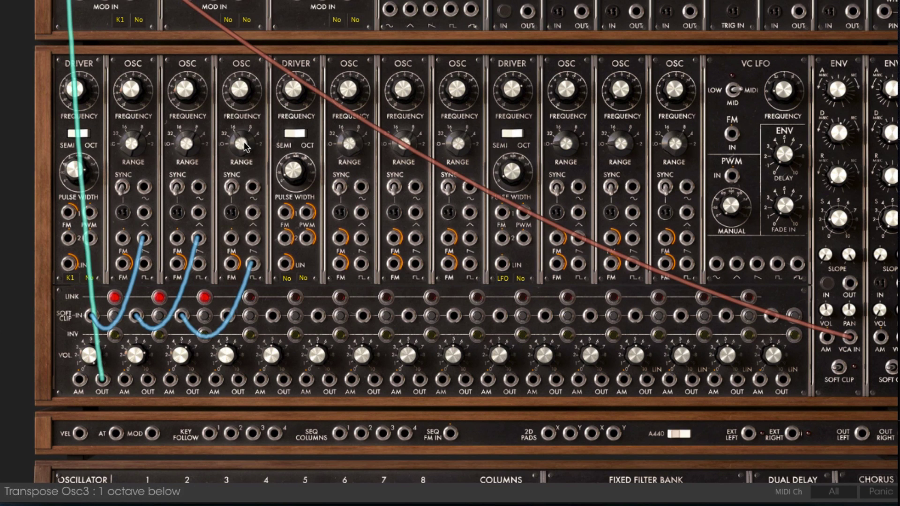
pyautogui.moveTo(189, 93)
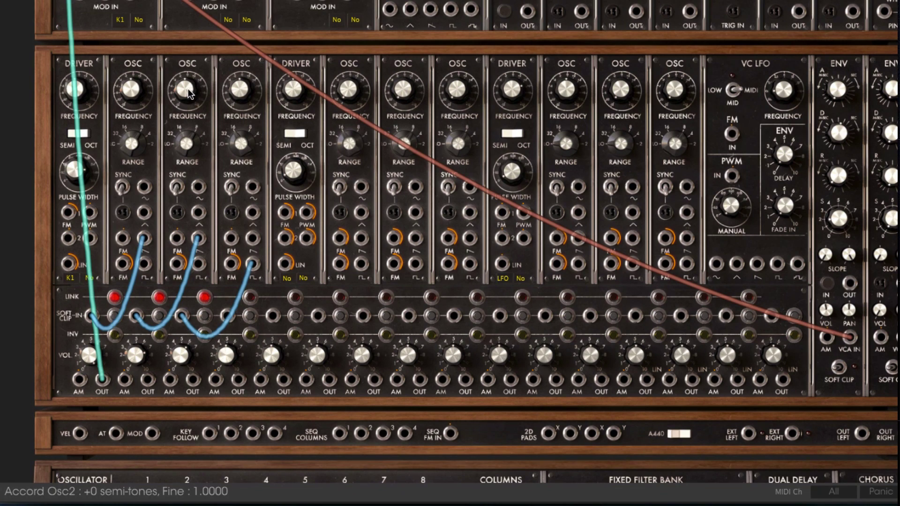
pyautogui.moveTo(189, 93); pyautogui.dragTo(193, 57)
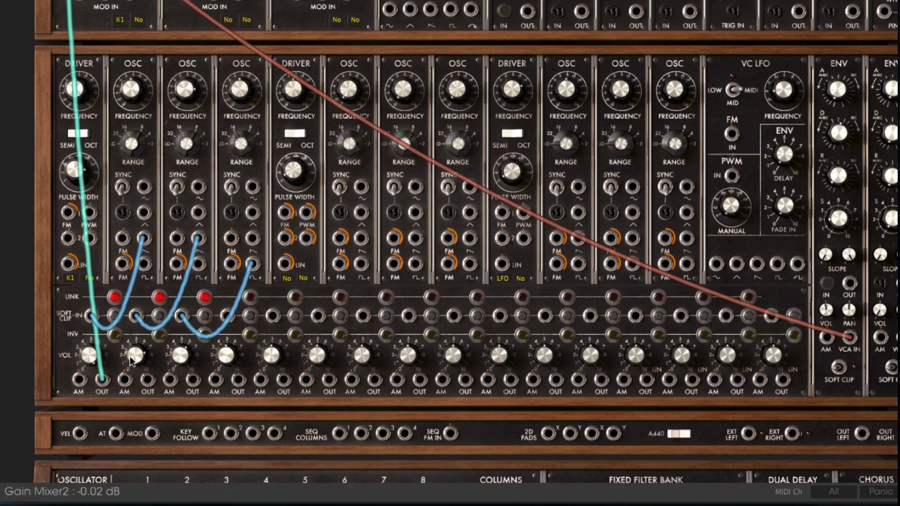
# - Adjust the volumes of the first linked mixer channels to balance the oscillators
pyautogui.moveTo(89, 356); pyautogui.dragTo(86, 399)
pyautogui.moveTo(134, 363); pyautogui.dragTo(180, 371)
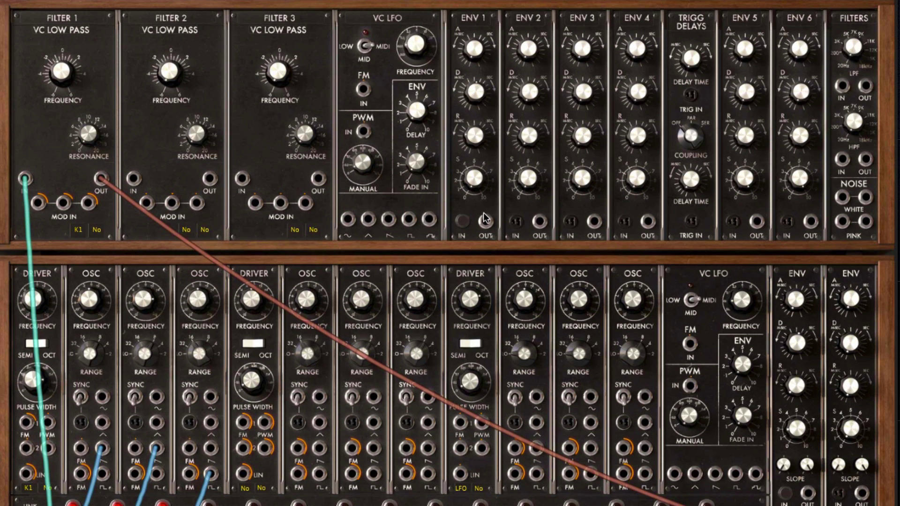
# - Patch the Env 1 output into Filter 1's middle mod input and set the keyboard polyphony to 4 voices
pyautogui.moveTo(486, 222); pyautogui.dragTo(63, 203)
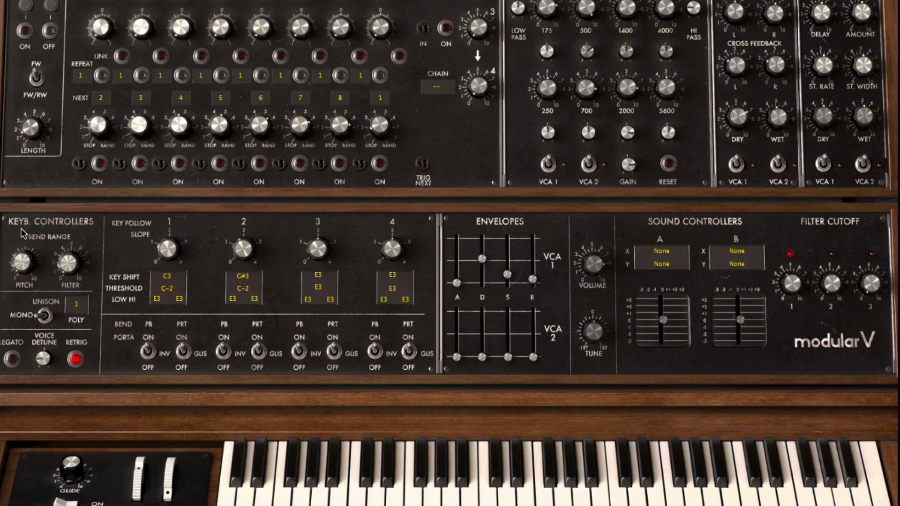
pyautogui.moveTo(73, 313); pyautogui.dragTo(79, 265)
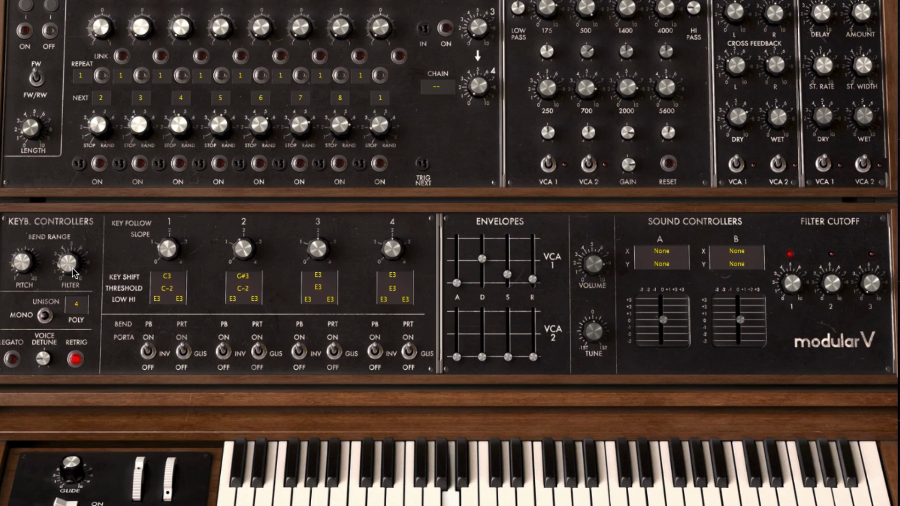
# - Adjust the amount of Env 1 modulation at Filter 1's middle mod input
pyautogui.scroll(10, 875, 415)
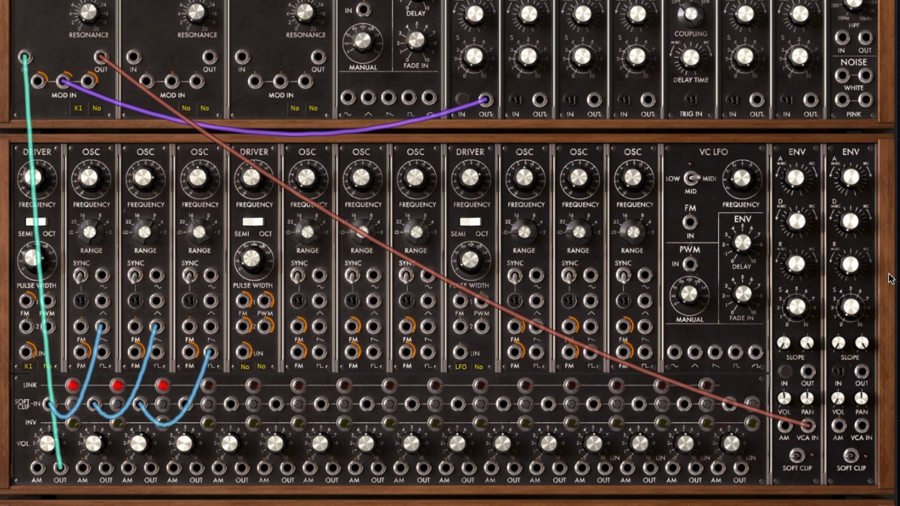
pyautogui.scroll(3, 882, 167)
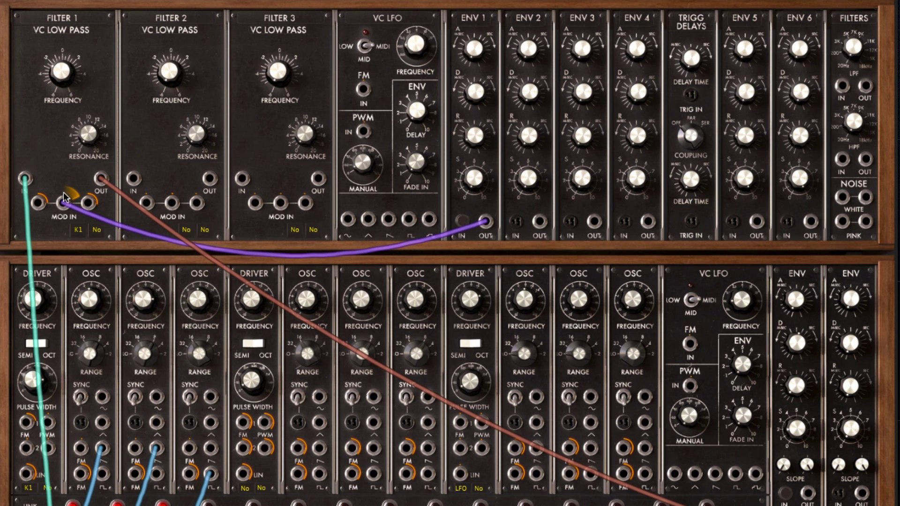
pyautogui.moveTo(65, 196); pyautogui.dragTo(71, 172)
pyautogui.click(292, 254)
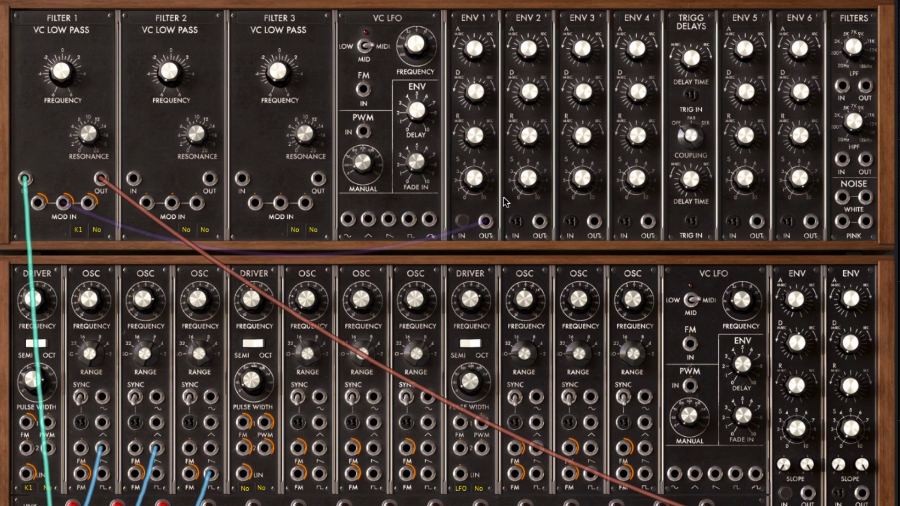
# - Enable soft clipping on mixer channels 1 and 2 and on VCA 1, and switch the Dual Delay on for VCA 1
pyautogui.scroll(-3, 72, 421)
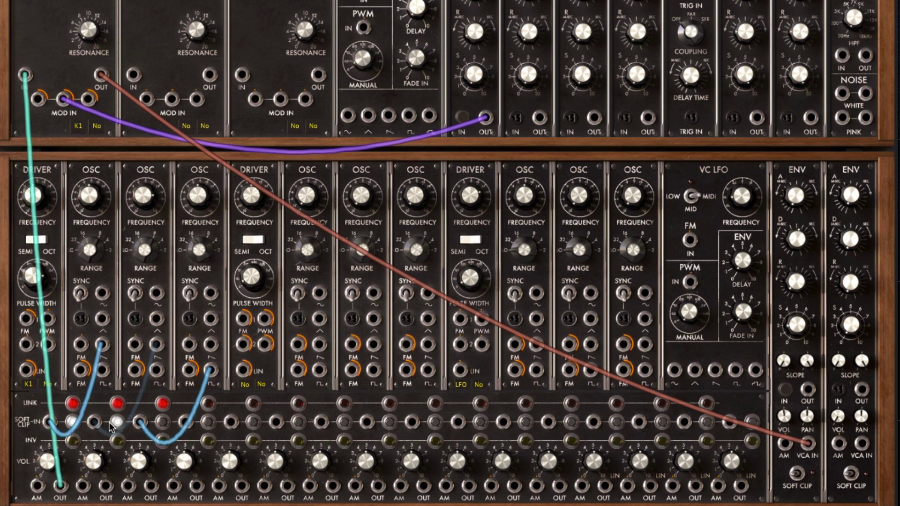
pyautogui.click(803, 475)
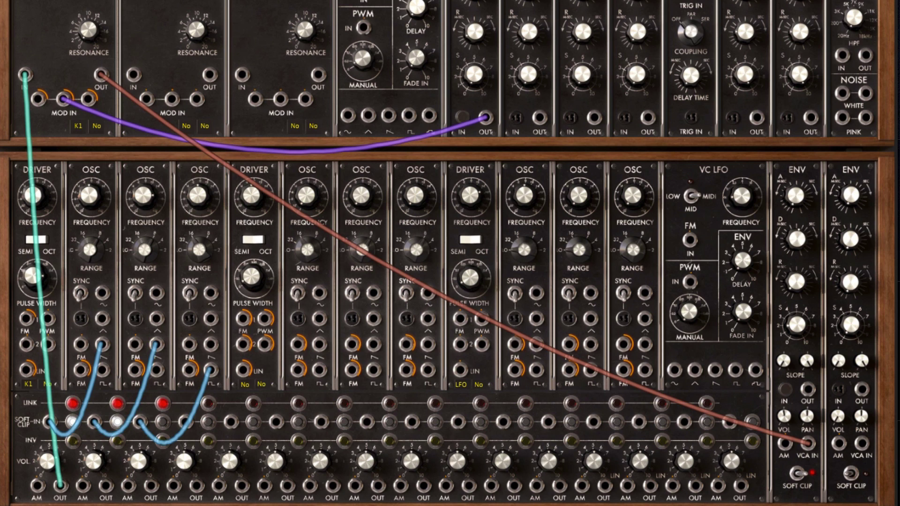
pyautogui.scroll(-9, 450, 253)
pyautogui.click(738, 447)
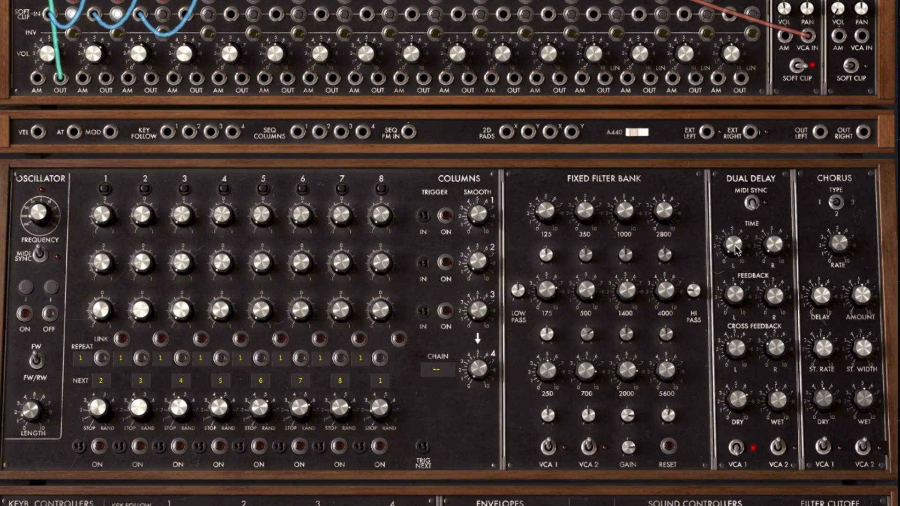
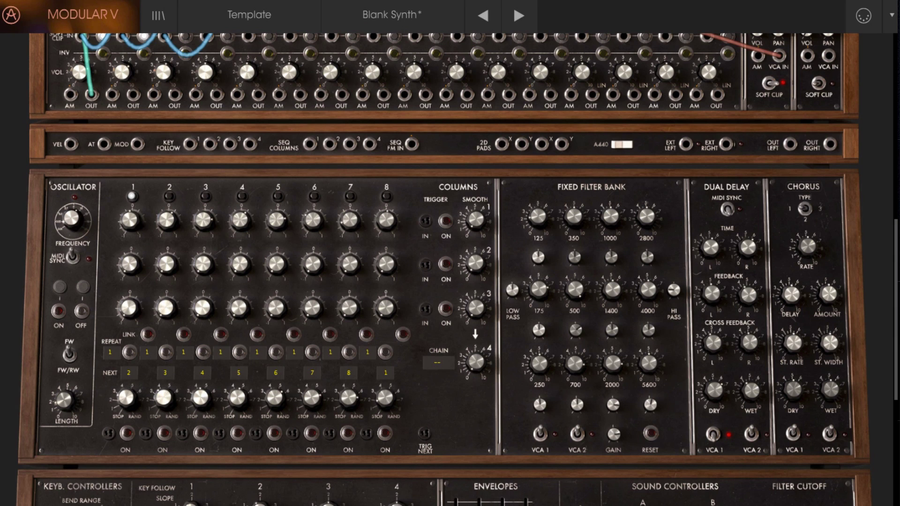
# - Set the second modulation source selector of Filter 1 to S4
pyautogui.moveTo(897, 314); pyautogui.dragTo(869, 107)
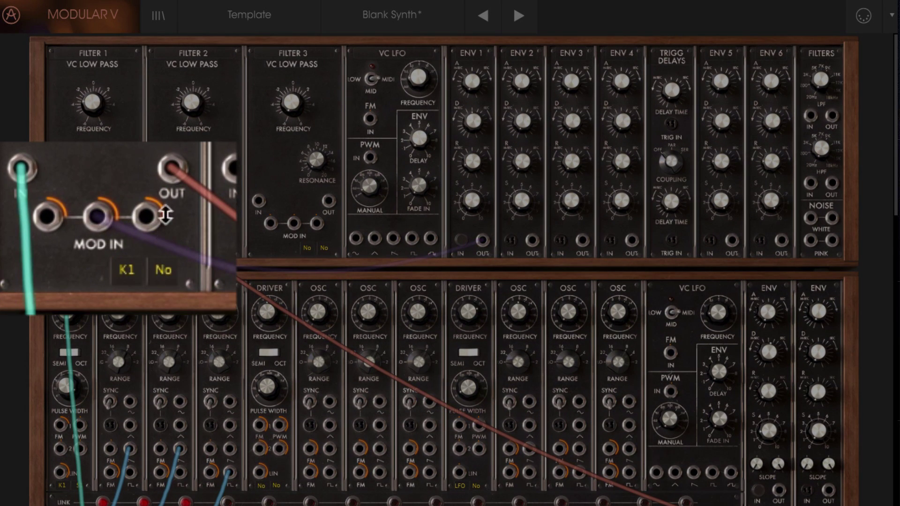
pyautogui.moveTo(165, 216); pyautogui.dragTo(118, 101)
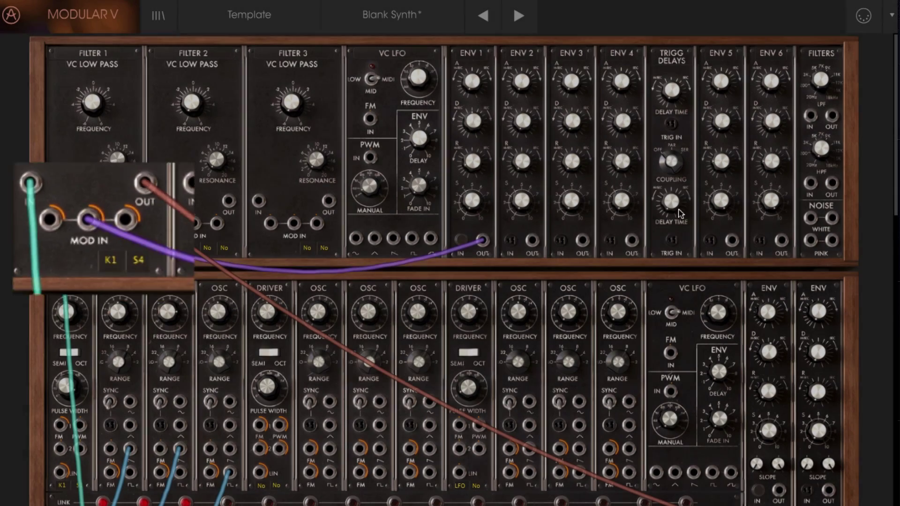
# - Change the Chain setting of the sequencer columns
pyautogui.scroll(-10, 853, 324)
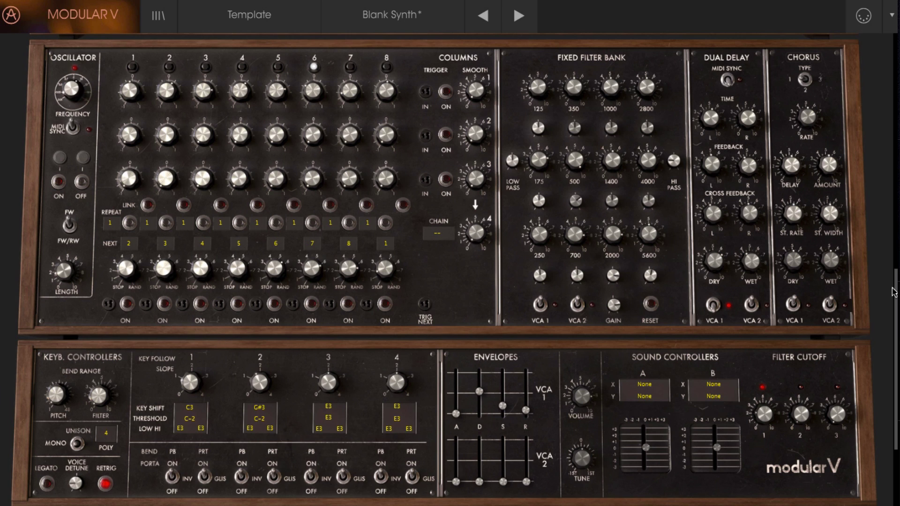
pyautogui.scroll(2, 894, 293)
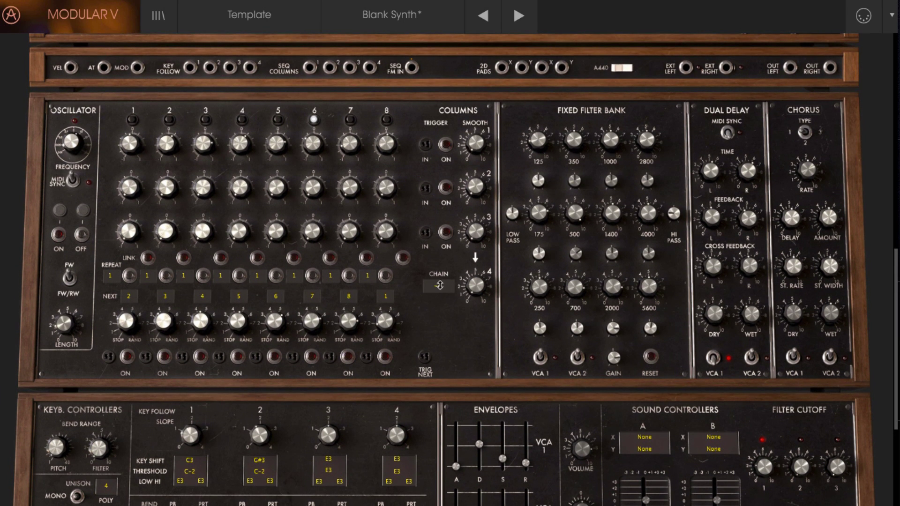
pyautogui.moveTo(439, 272); pyautogui.dragTo(434, 389)
# - Route mixer output 1 through Filter 2 into the VCA 2 input and turn on VCA 2's soft clipping
pyautogui.moveTo(896, 366); pyautogui.dragTo(877, 147)
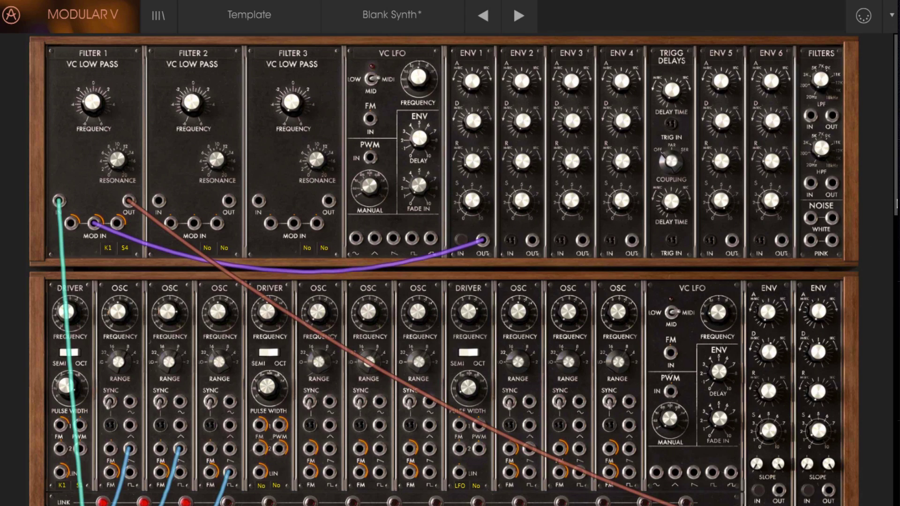
pyautogui.scroll(-2, 896, 204)
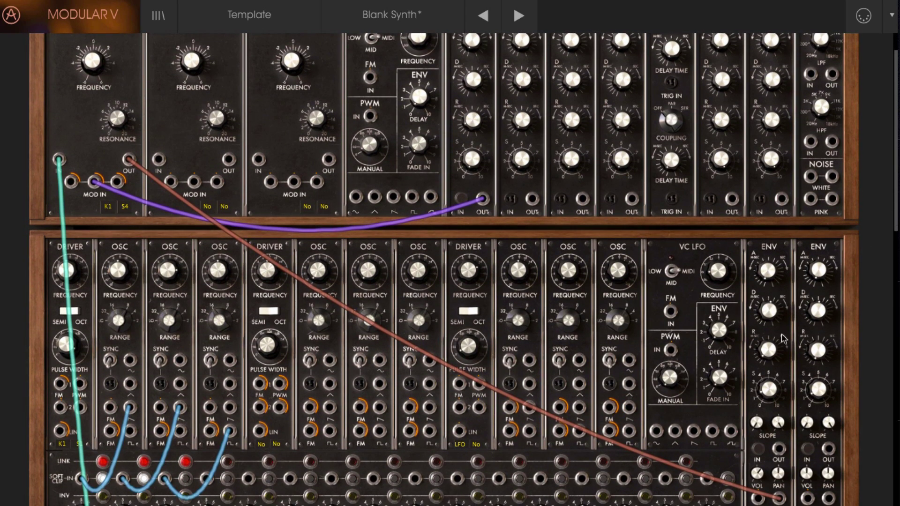
pyautogui.scroll(-2, 896, 223)
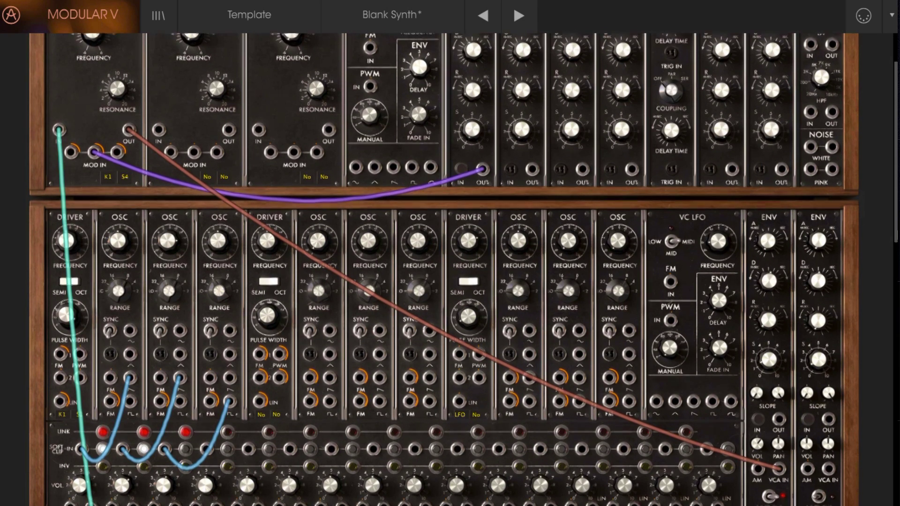
pyautogui.moveTo(91, 501); pyautogui.dragTo(159, 124)
pyautogui.moveTo(229, 123); pyautogui.dragTo(829, 462)
pyautogui.click(819, 490)
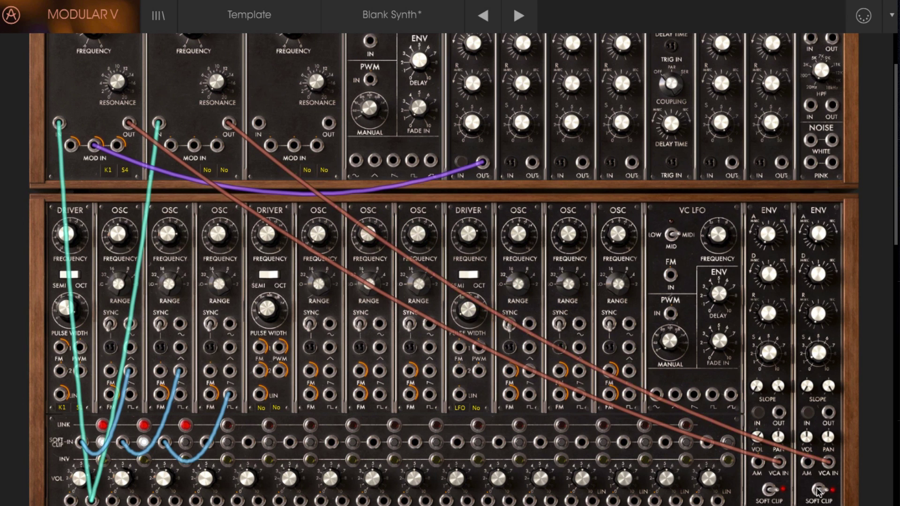
# - Set the trigger source of the VCA 2 envelope to Sequencer Trigger
pyautogui.moveTo(829, 463); pyautogui.dragTo(805, 441)
pyautogui.click(807, 415)
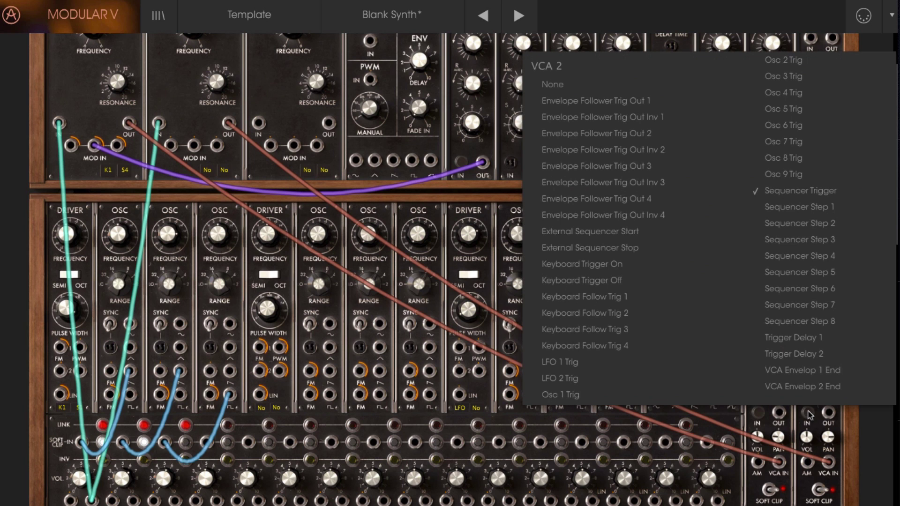
pyautogui.click(791, 192)
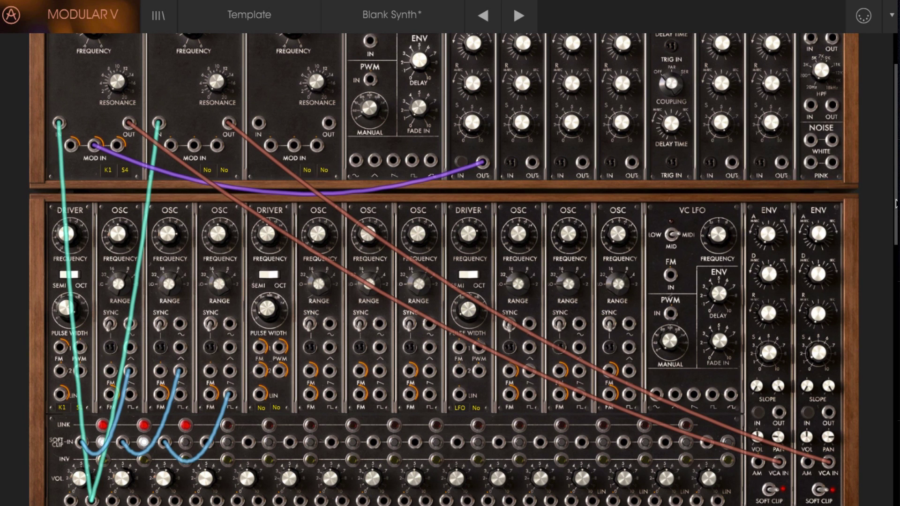
# - Patch the Env 1 output into Filter 2's middle mod input and raise its modulation amount
pyautogui.scroll(3, 896, 204)
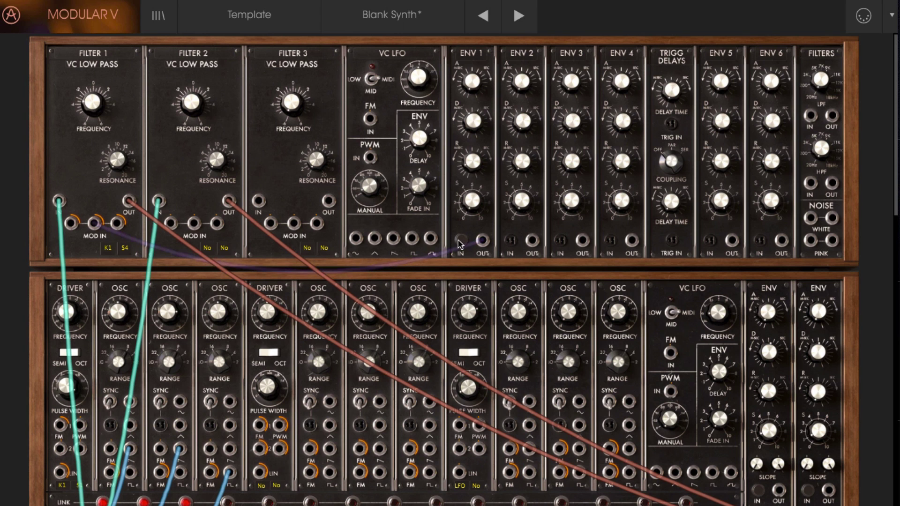
pyautogui.moveTo(483, 240); pyautogui.dragTo(197, 170)
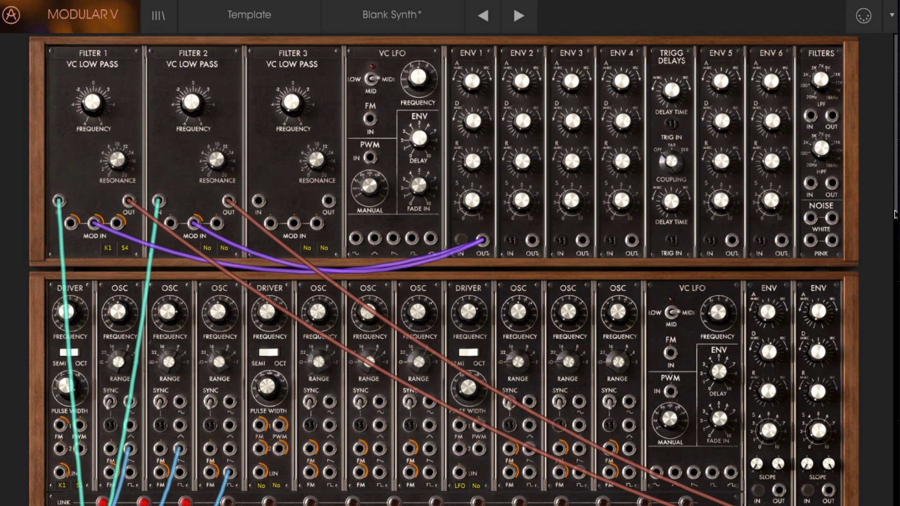
# - Patch the upper VC LFO's sine output into Filter 2's third mod input
pyautogui.scroll(-10, 450, 263)
pyautogui.scroll(-3, 450, 263)
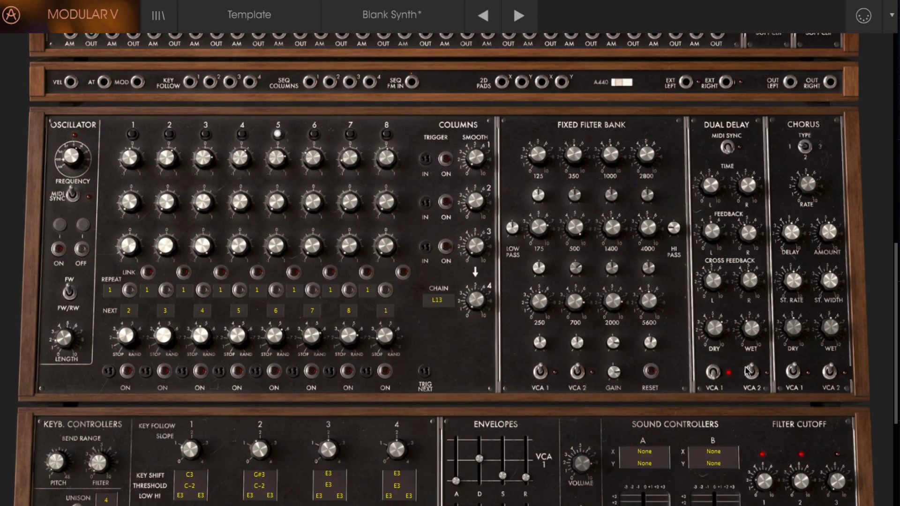
pyautogui.moveTo(895, 344); pyautogui.dragTo(894, 123)
pyautogui.moveTo(356, 238); pyautogui.dragTo(218, 225)
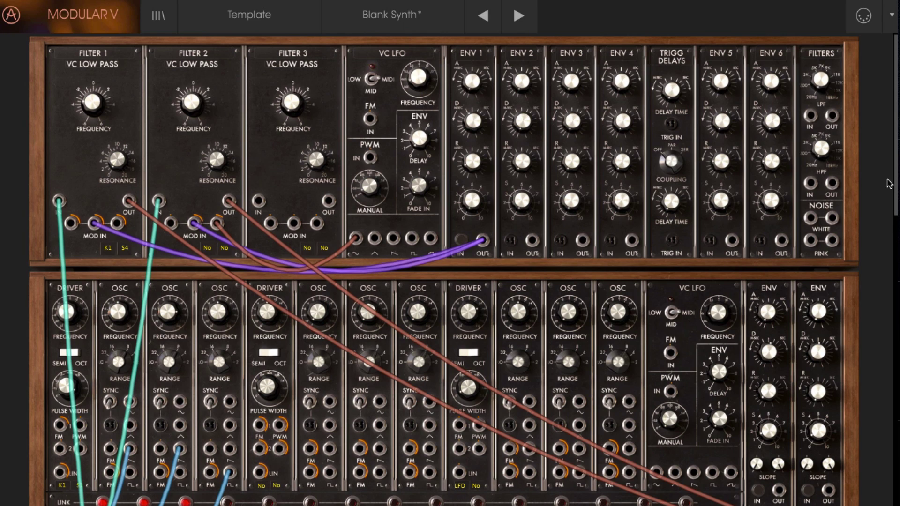
pyautogui.moveTo(896, 185); pyautogui.dragTo(887, 250)
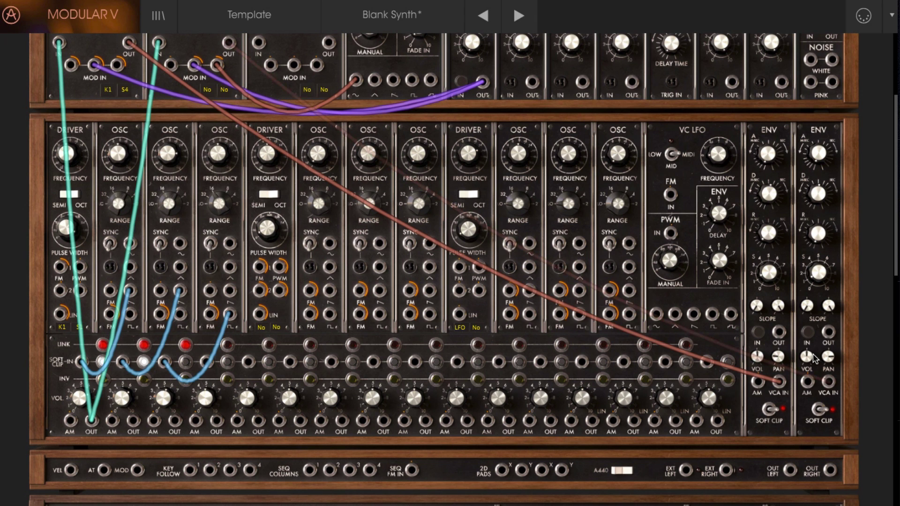
pyautogui.moveTo(777, 381); pyautogui.dragTo(760, 371)
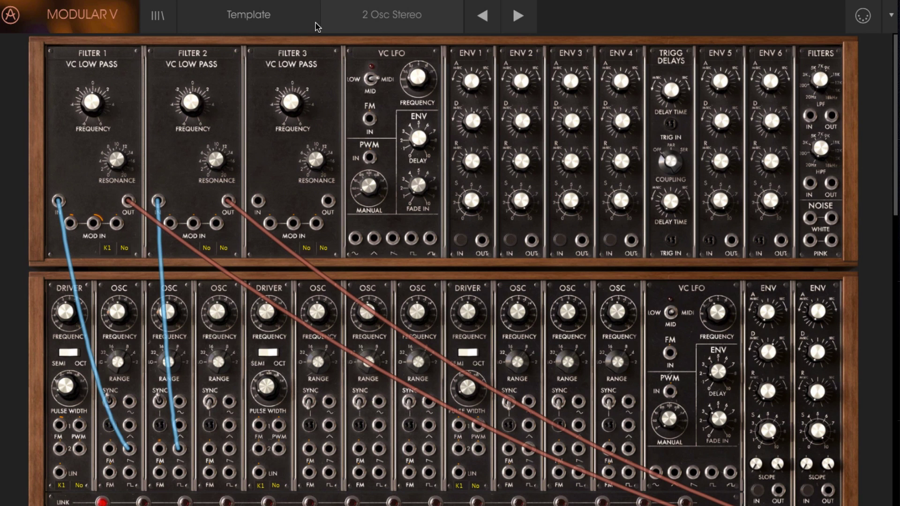
# - Load the Blank Synth preset from the Template category
pyautogui.click(274, 15)
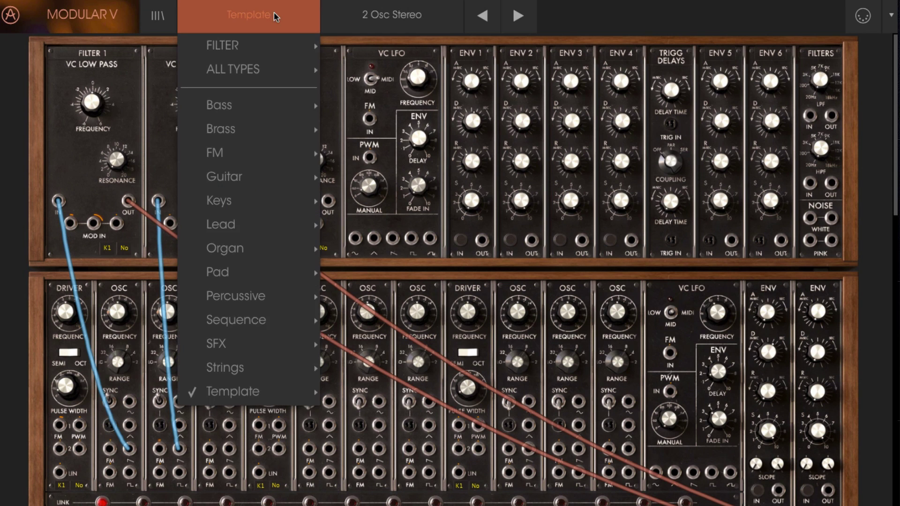
pyautogui.moveTo(278, 398)
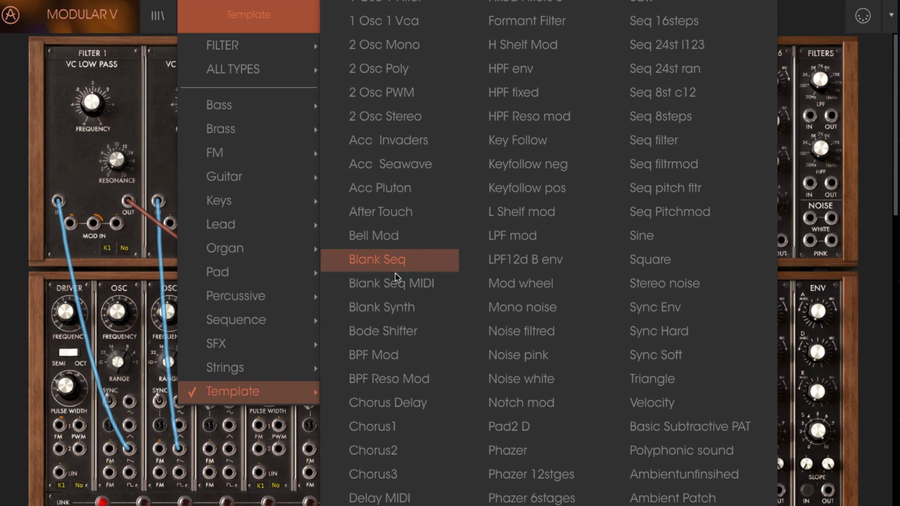
pyautogui.click(399, 307)
# - Patch Osc 1's square output into mixer 1 and Osc 2's saw output into mixer 2, and link the two mixers
pyautogui.moveTo(895, 175); pyautogui.dragTo(886, 209)
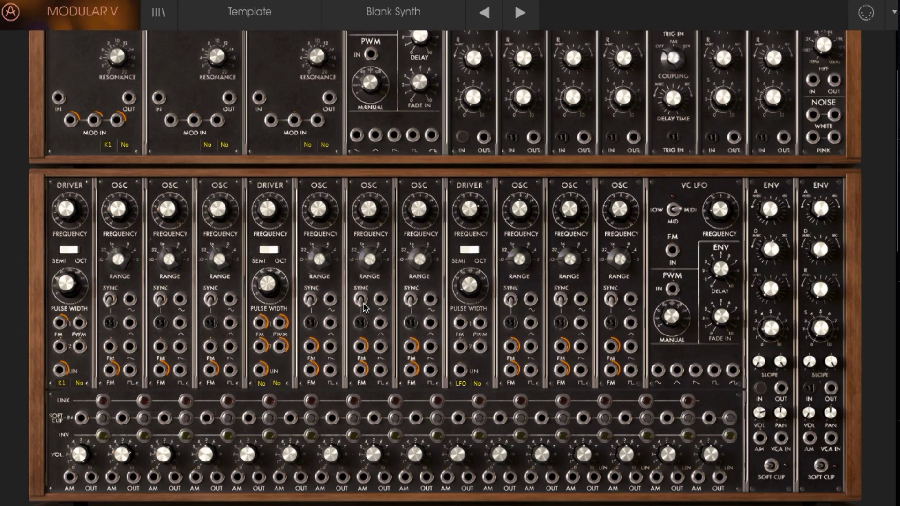
pyautogui.moveTo(130, 371); pyautogui.dragTo(138, 400)
pyautogui.moveTo(154, 360); pyautogui.dragTo(91, 379)
pyautogui.moveTo(200, 307); pyautogui.dragTo(136, 380)
pyautogui.click(115, 362)
# - Route mixer output 1 through Filter 1 into the VCA 1 input
pyautogui.moveTo(99, 445); pyautogui.dragTo(65, 32)
pyautogui.moveTo(143, 33); pyautogui.dragTo(829, 387)
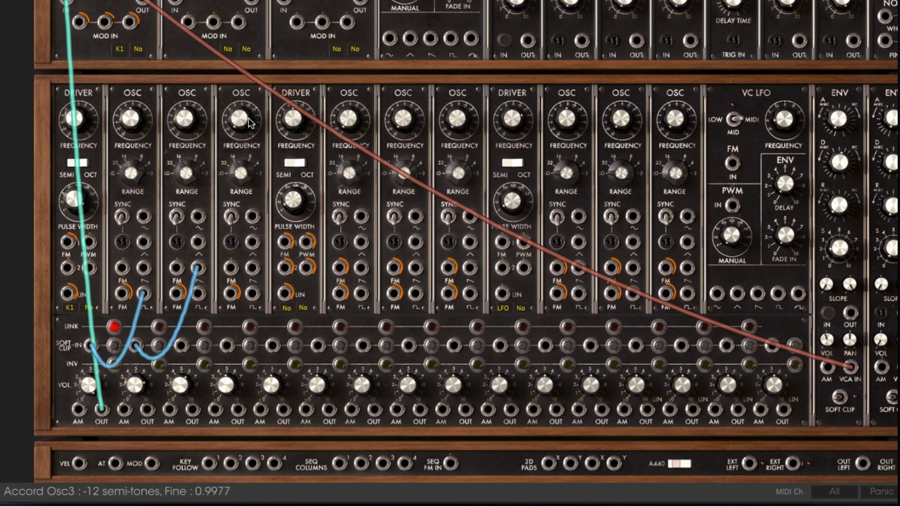
pyautogui.moveTo(133, 175); pyautogui.dragTo(141, 122)
pyautogui.moveTo(190, 168); pyautogui.dragTo(193, 131)
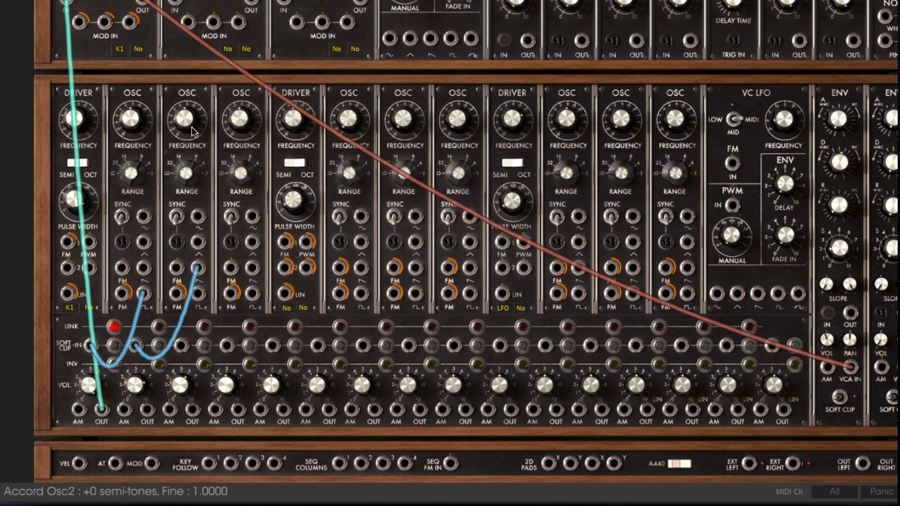
# - Raise the unison voice count in the keyboard controllers
pyautogui.scroll(-10, 450, 241)
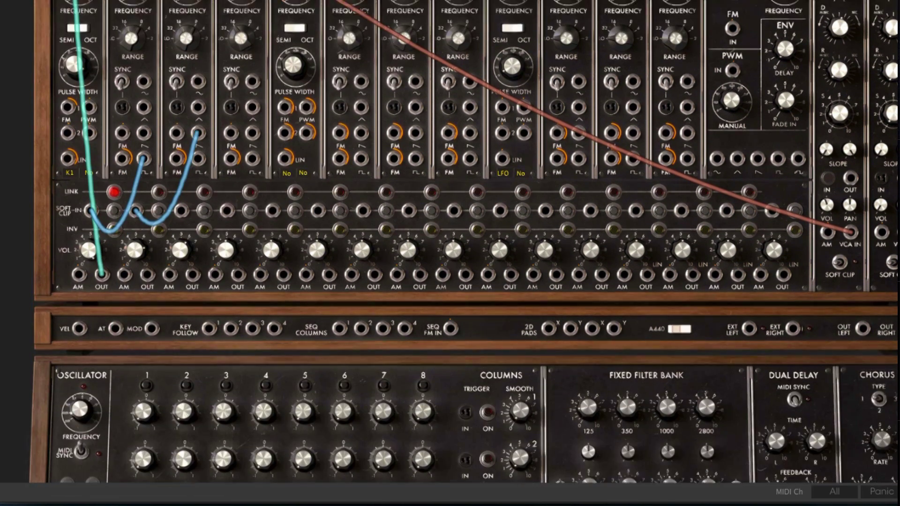
pyautogui.scroll(-2, 450, 242)
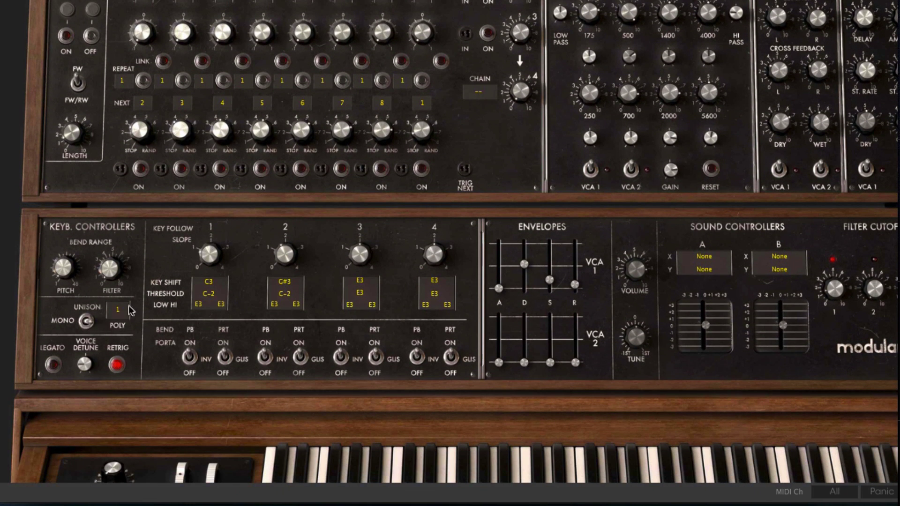
pyautogui.moveTo(118, 310); pyautogui.dragTo(123, 227)
# - Adjust the cutoff frequency of Filter 1
pyautogui.scroll(10, 450, 253)
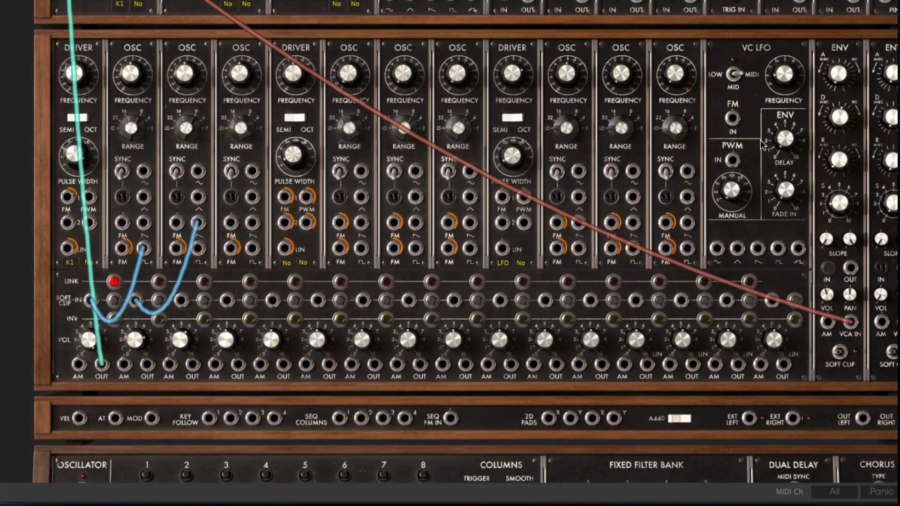
pyautogui.scroll(5, 210, 173)
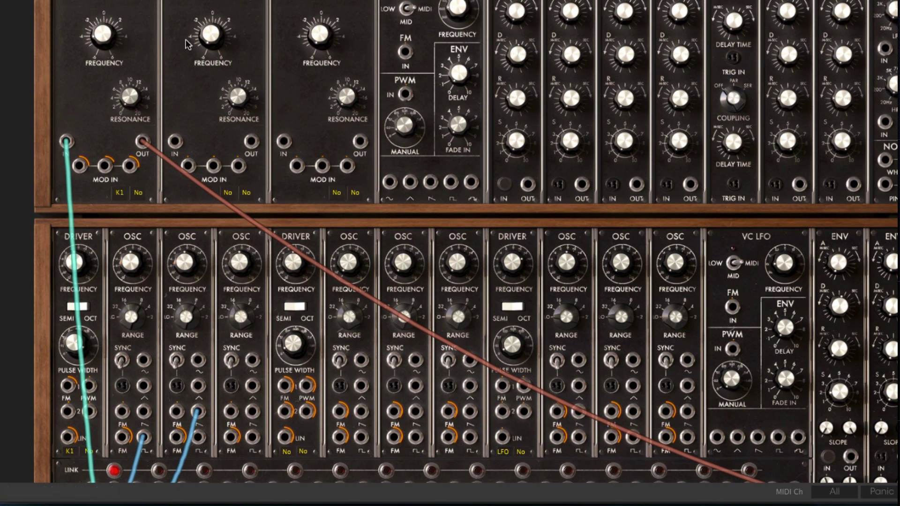
pyautogui.moveTo(105, 37); pyautogui.dragTo(111, 1)
pyautogui.moveTo(106, 32); pyautogui.dragTo(106, 26)
# - Detune Osc 1 slightly upward and Osc 2 slightly downward with their frequency controls
pyautogui.moveTo(128, 264)
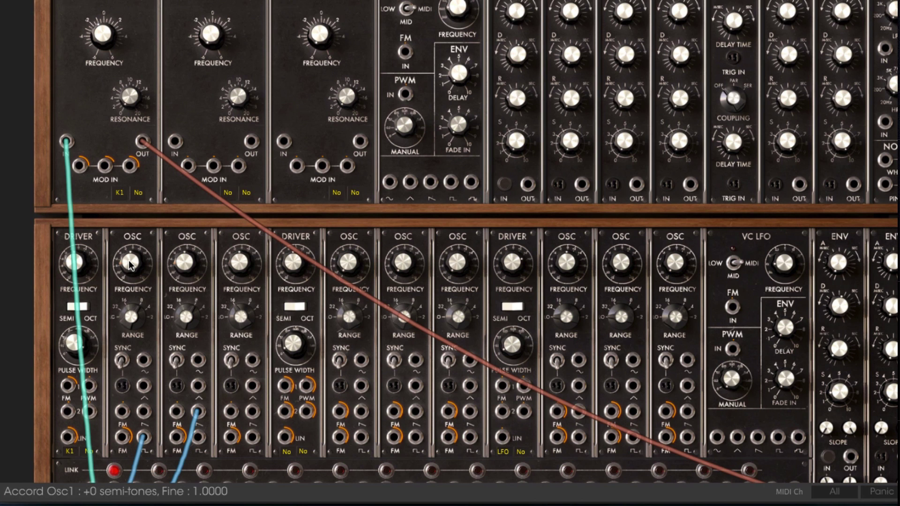
pyautogui.moveTo(130, 260); pyautogui.dragTo(138, 244)
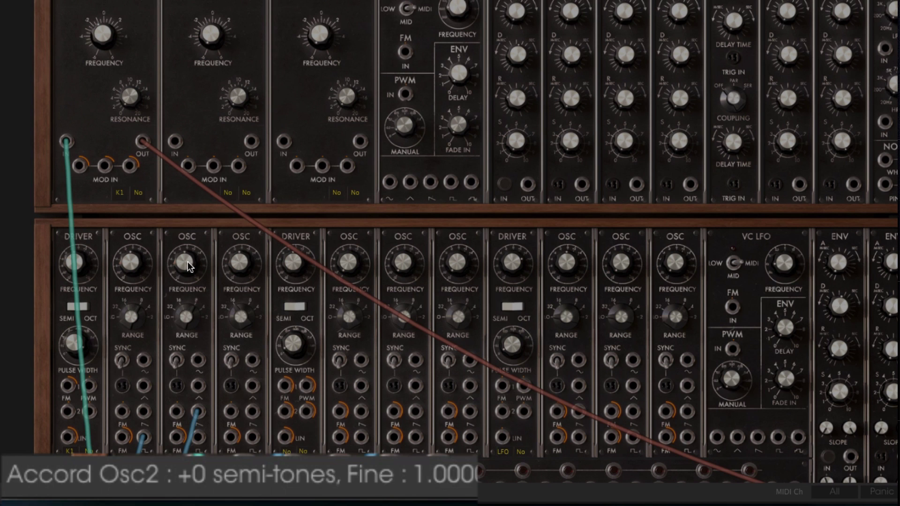
pyautogui.moveTo(186, 261); pyautogui.dragTo(185, 280)
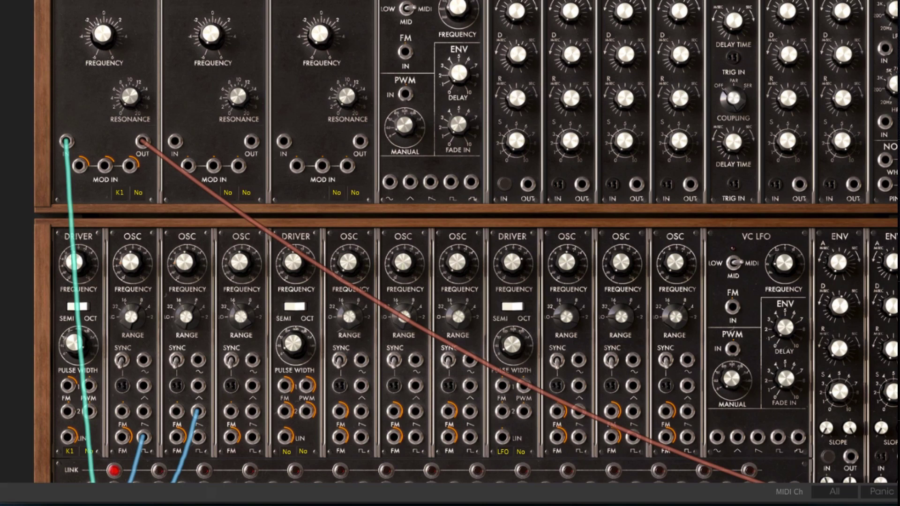
# - Balance the volumes of mixers 1 and 2
pyautogui.scroll(-5, 450, 253)
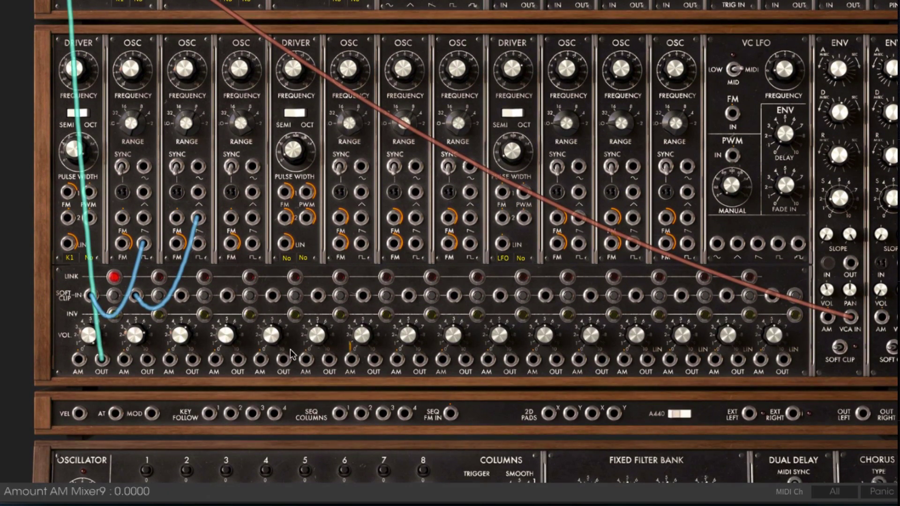
pyautogui.moveTo(96, 337); pyautogui.dragTo(96, 420)
pyautogui.click(139, 338)
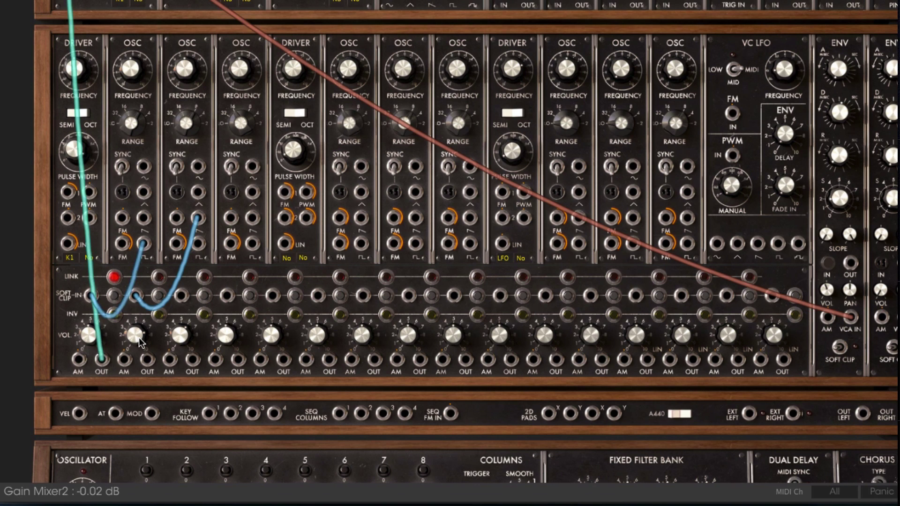
pyautogui.moveTo(138, 337)
pyautogui.mouseDown()
pyautogui.moveTo(142, 356)
pyautogui.moveTo(148, 313)
pyautogui.moveTo(144, 324)
pyautogui.mouseUp()
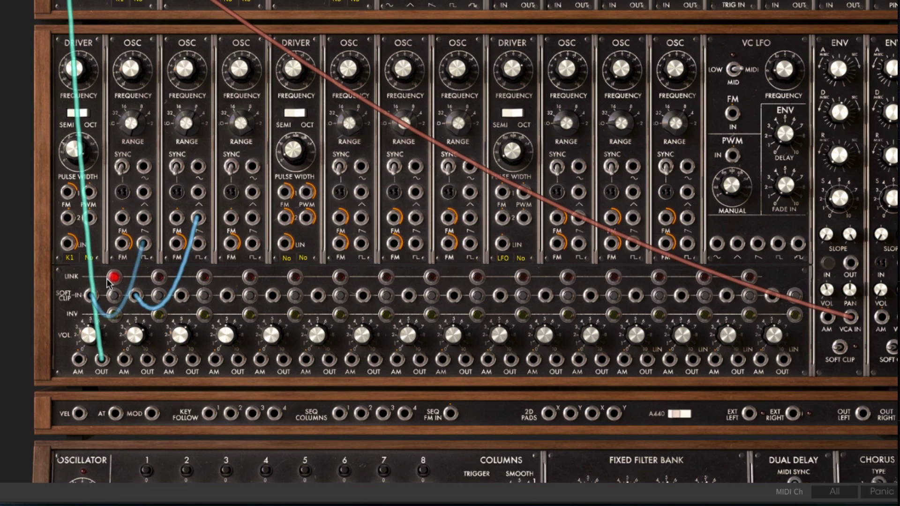
# - Patch the sine output of the VC LFO in the oscillator cabinet into the first driver's upper PWM input
pyautogui.moveTo(86, 254); pyautogui.dragTo(69, 148)
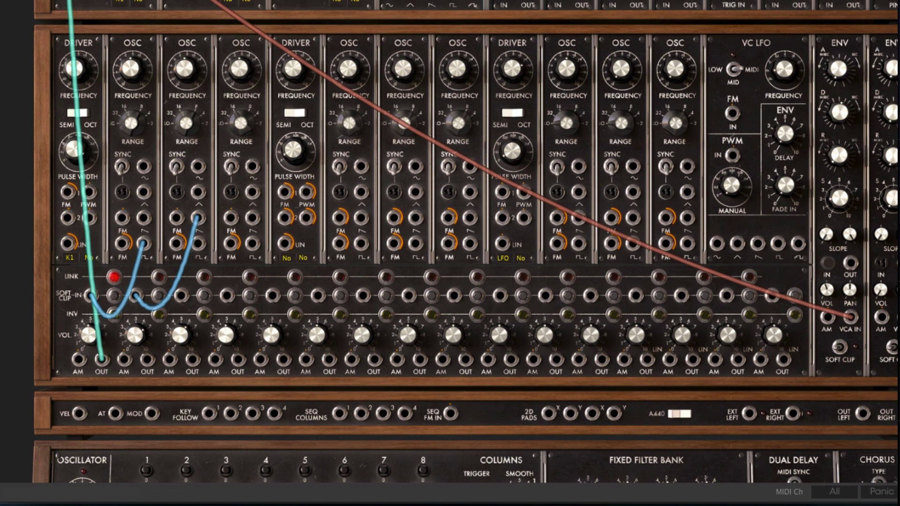
pyautogui.scroll(5, 467, 242)
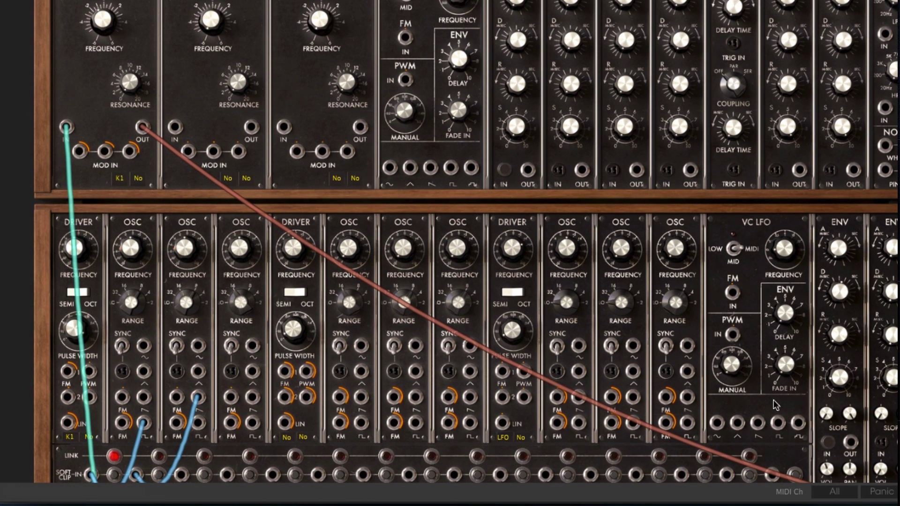
pyautogui.scroll(-3, 844, 432)
pyautogui.moveTo(719, 427); pyautogui.dragTo(96, 205)
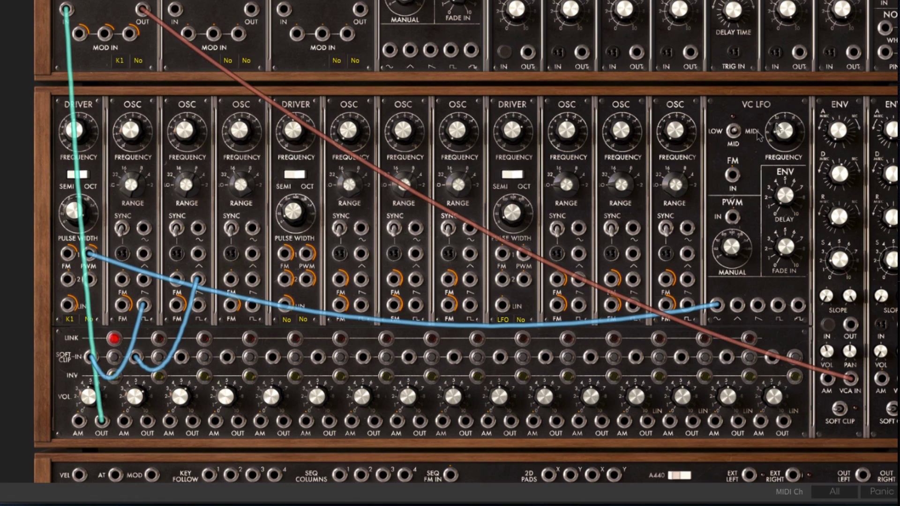
# - Set the VC LFO that modulates the pulse width to a slow rate of about 0.09 Hz
pyautogui.moveTo(778, 120); pyautogui.dragTo(783, 112)
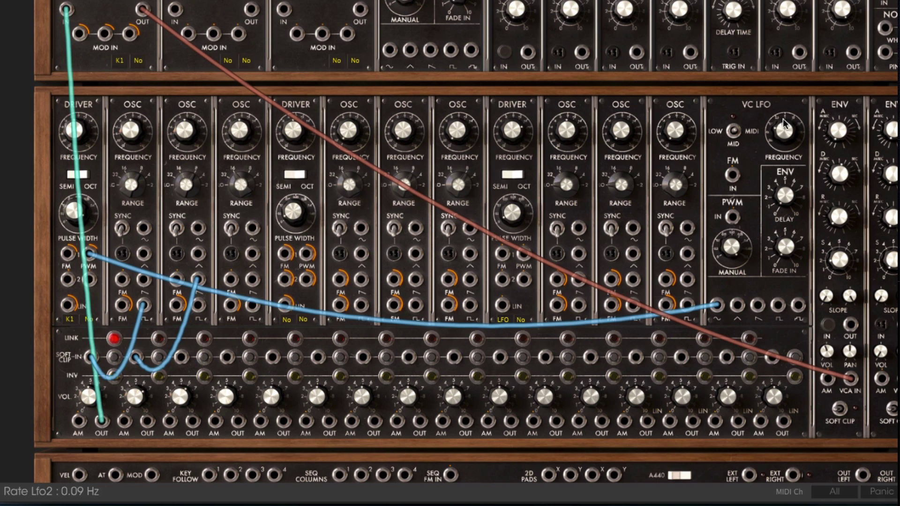
pyautogui.moveTo(784, 129); pyautogui.dragTo(783, 132)
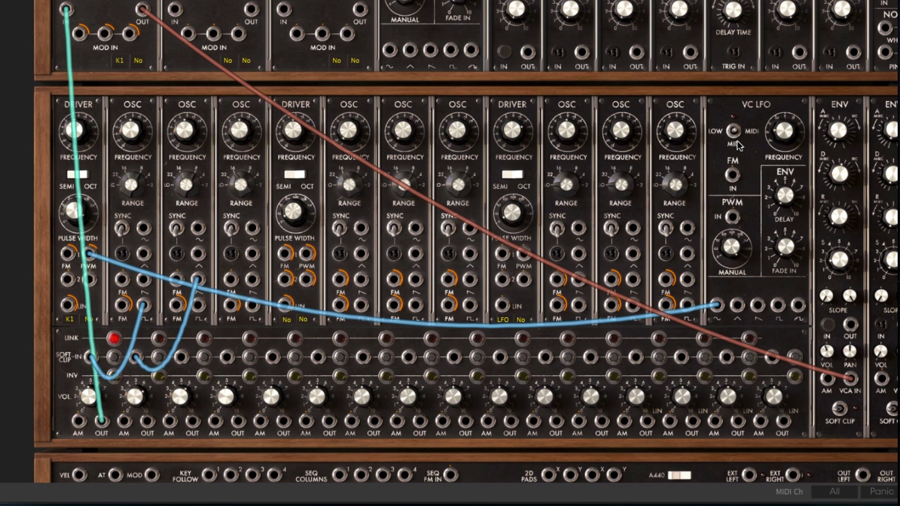
pyautogui.moveTo(777, 119); pyautogui.dragTo(796, 119)
# - Shape the VCA 1 envelope with a new attack and a release of about 3367 ms, and adjust the VCA 1 volume
pyautogui.scroll(3, 467, 242)
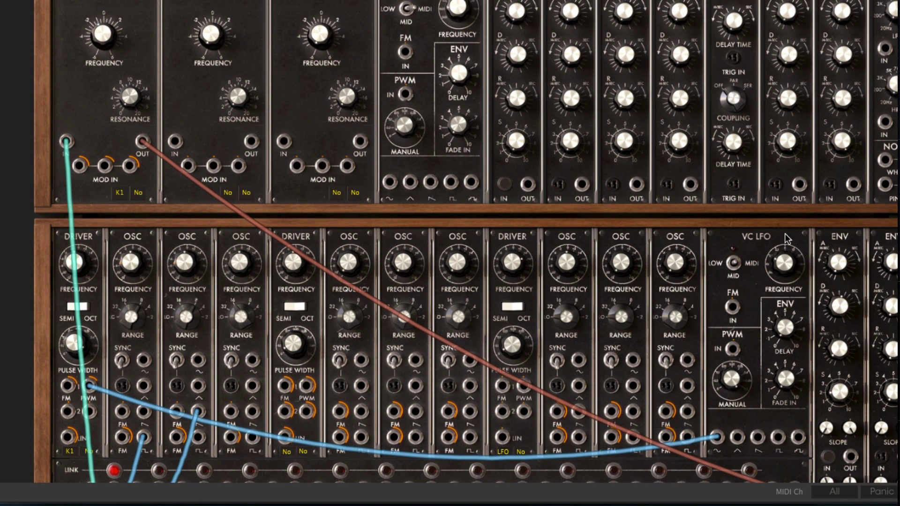
pyautogui.moveTo(830, 257); pyautogui.dragTo(829, 171)
pyautogui.moveTo(842, 267)
pyautogui.moveTo(842, 267); pyautogui.dragTo(859, 232)
pyautogui.moveTo(846, 393); pyautogui.dragTo(838, 349)
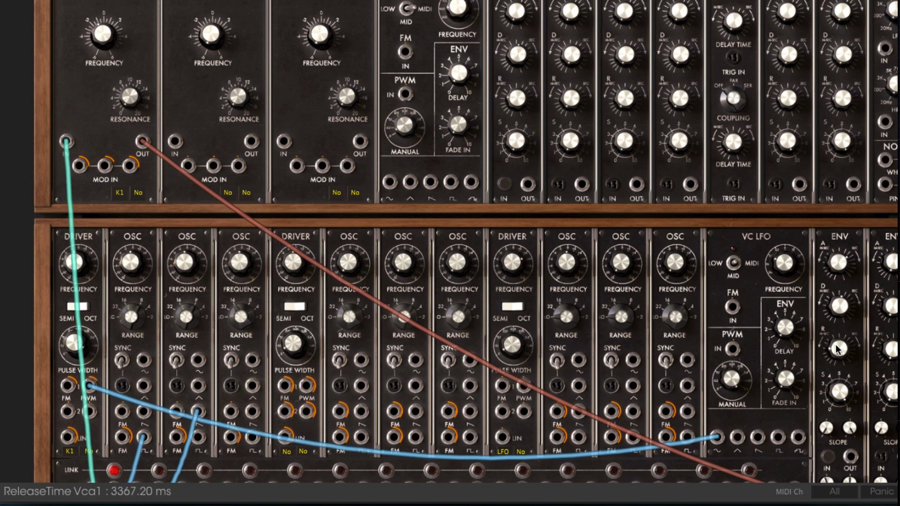
pyautogui.moveTo(839, 348); pyautogui.dragTo(839, 348)
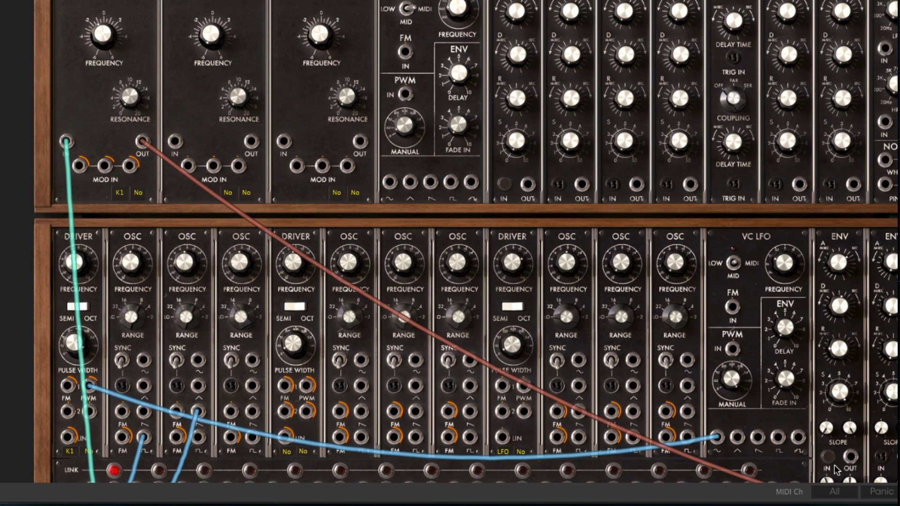
pyautogui.scroll(-2, 828, 422)
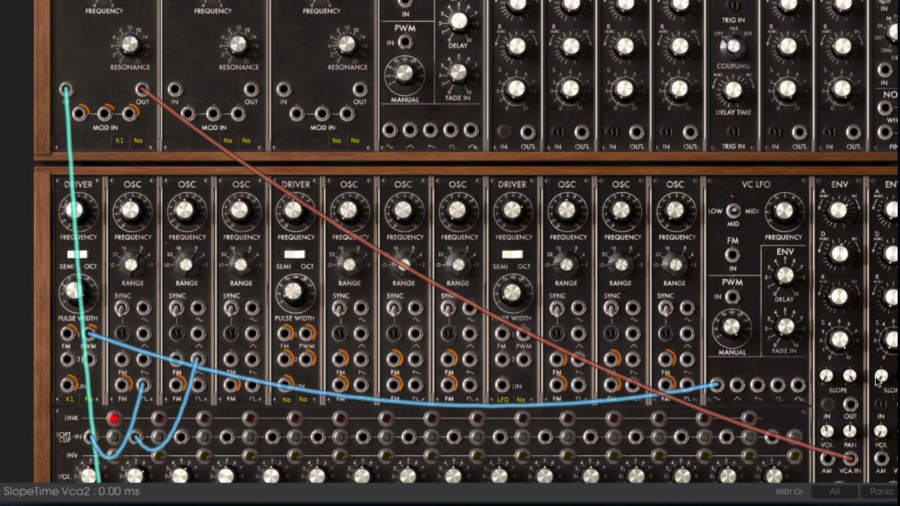
pyautogui.moveTo(828, 427); pyautogui.dragTo(835, 389)
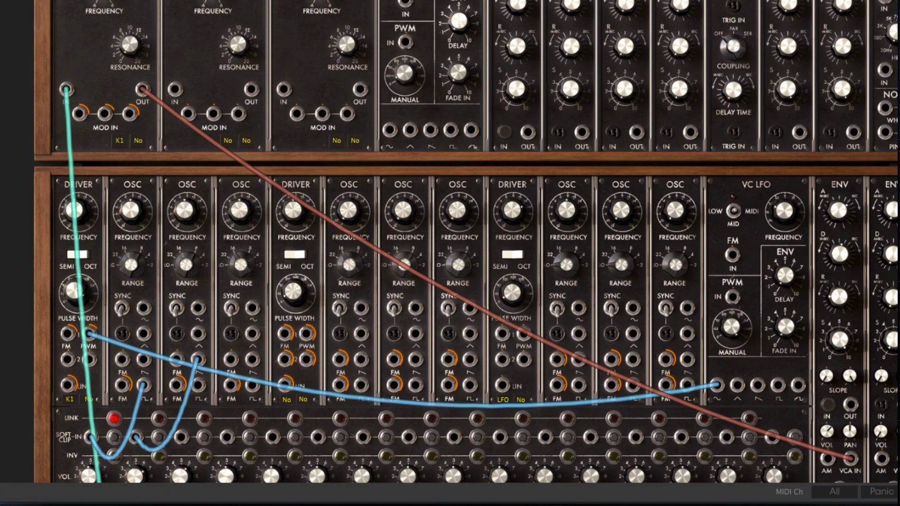
# - Turn on the dual delay for VCA 1 and adjust its two delay times
pyautogui.scroll(-10, 451, 253)
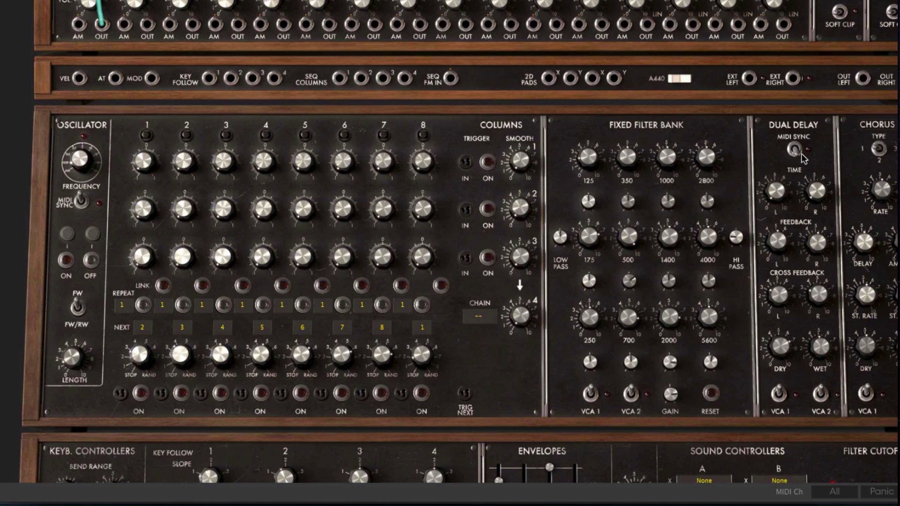
pyautogui.click(778, 396)
pyautogui.moveTo(774, 173); pyautogui.dragTo(771, 119)
pyautogui.moveTo(816, 191); pyautogui.dragTo(799, 50)
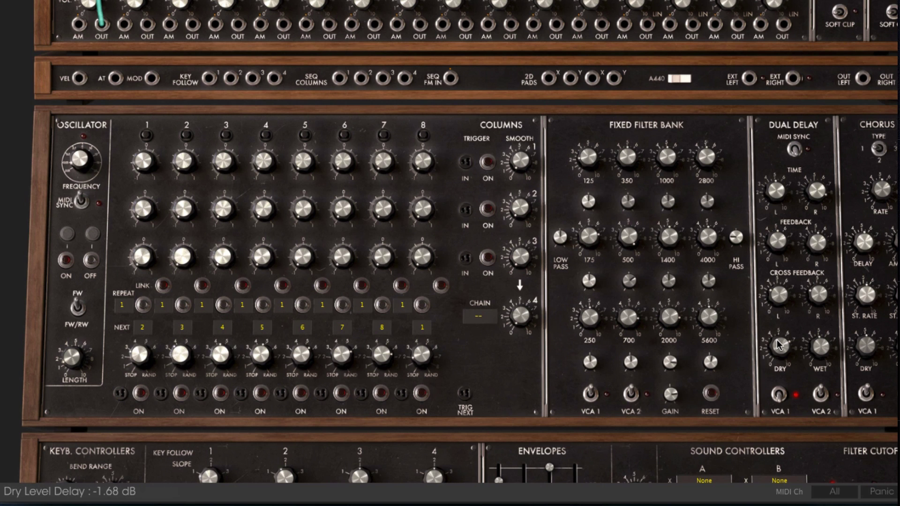
# - Adjust the dual delay's dry level and its feedback amount
pyautogui.moveTo(780, 348); pyautogui.dragTo(782, 389)
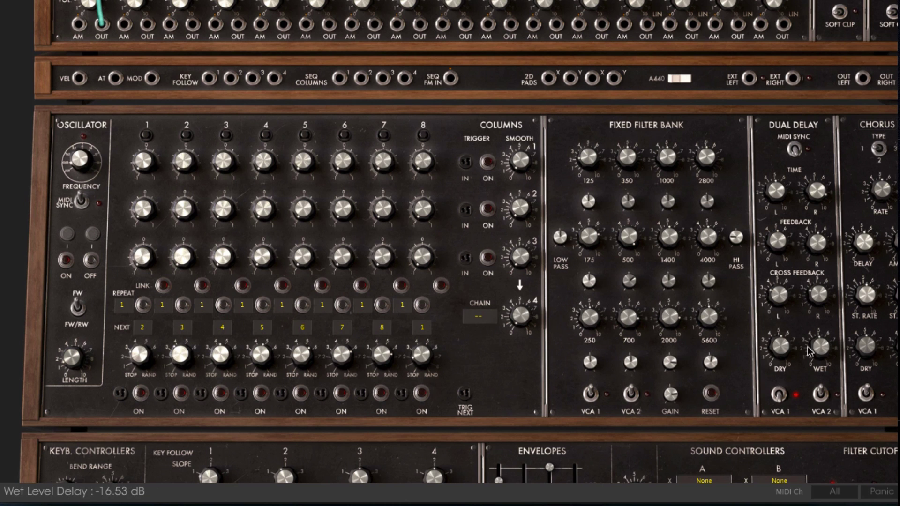
pyautogui.moveTo(784, 348); pyautogui.dragTo(784, 353)
pyautogui.moveTo(820, 302)
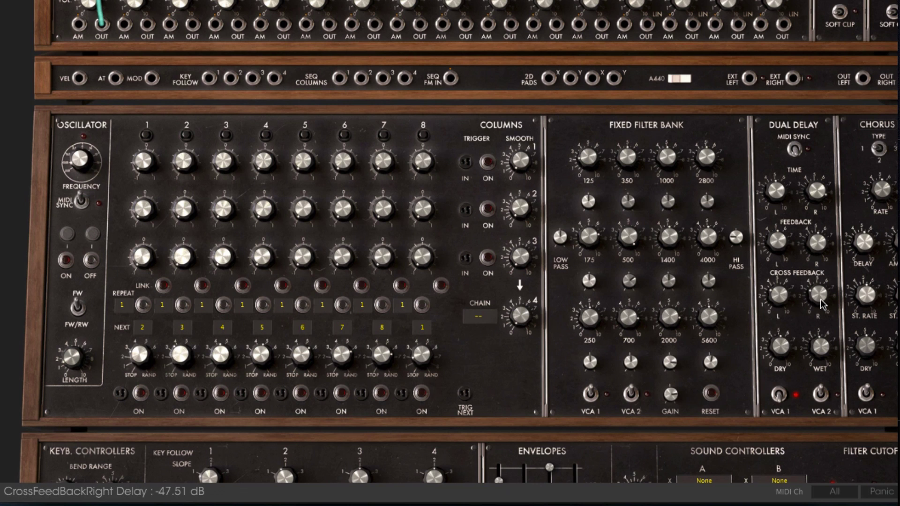
pyautogui.moveTo(775, 303)
pyautogui.moveTo(778, 240); pyautogui.dragTo(818, 257)
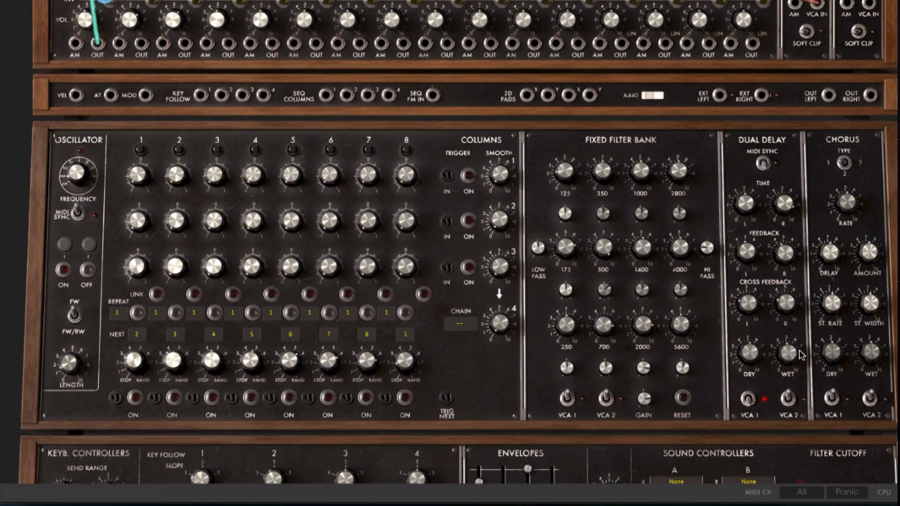
pyautogui.scroll(2, 877, 258)
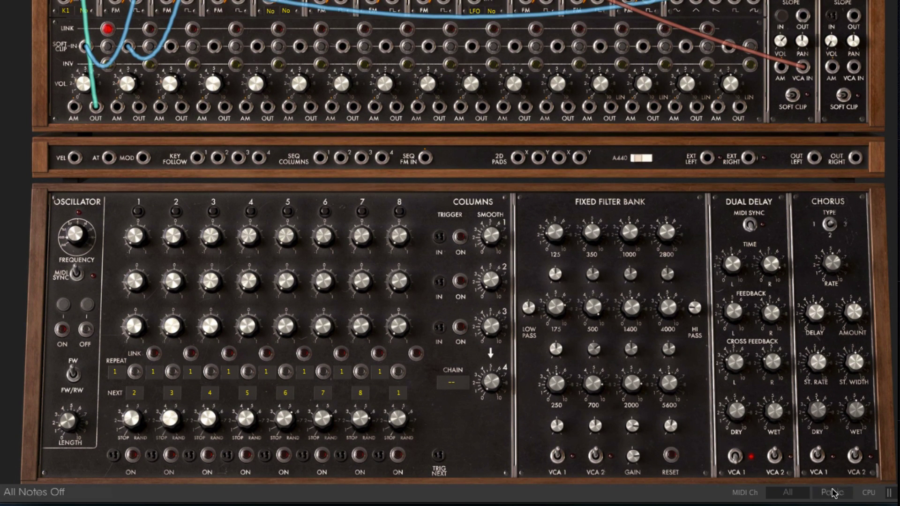
# - Turn on the chorus for VCA 1 and adjust its rate, delay, amount, stereo rate and stereo width
pyautogui.click(819, 456)
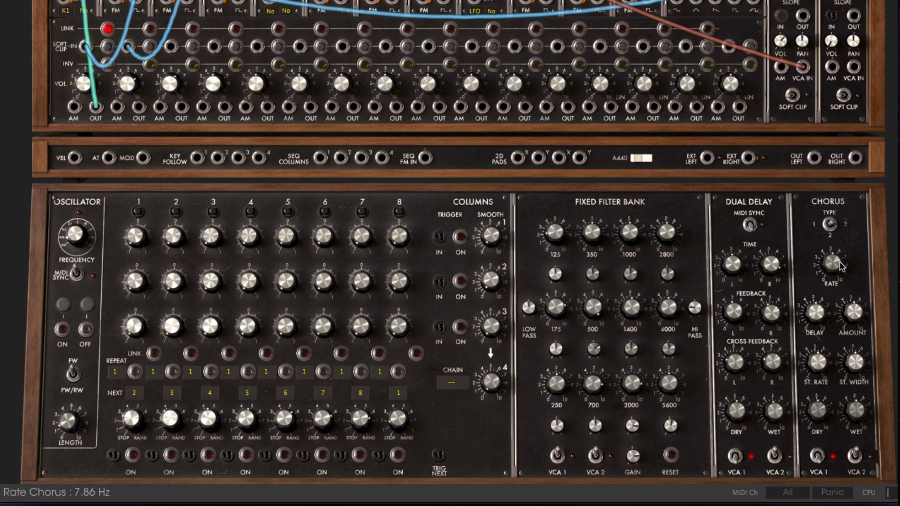
pyautogui.moveTo(833, 261); pyautogui.dragTo(833, 329)
pyautogui.moveTo(817, 312); pyautogui.dragTo(815, 370)
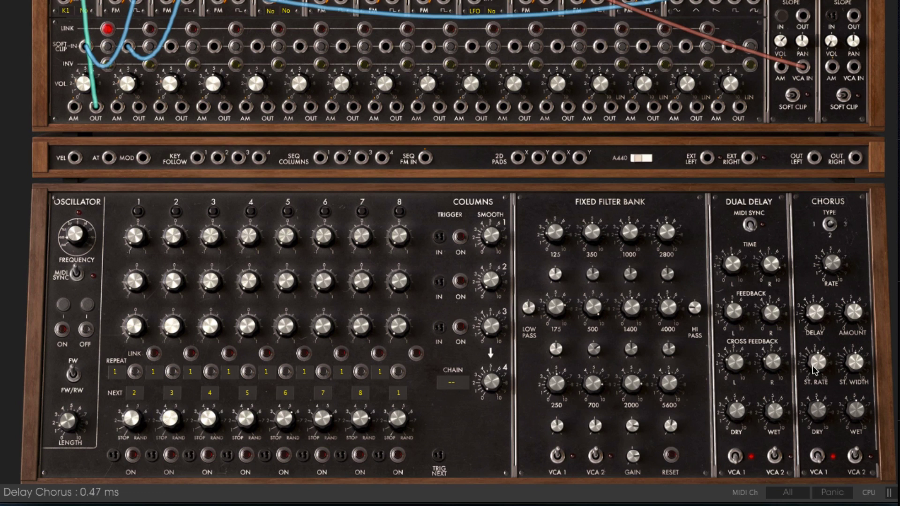
pyautogui.moveTo(854, 313); pyautogui.dragTo(850, 375)
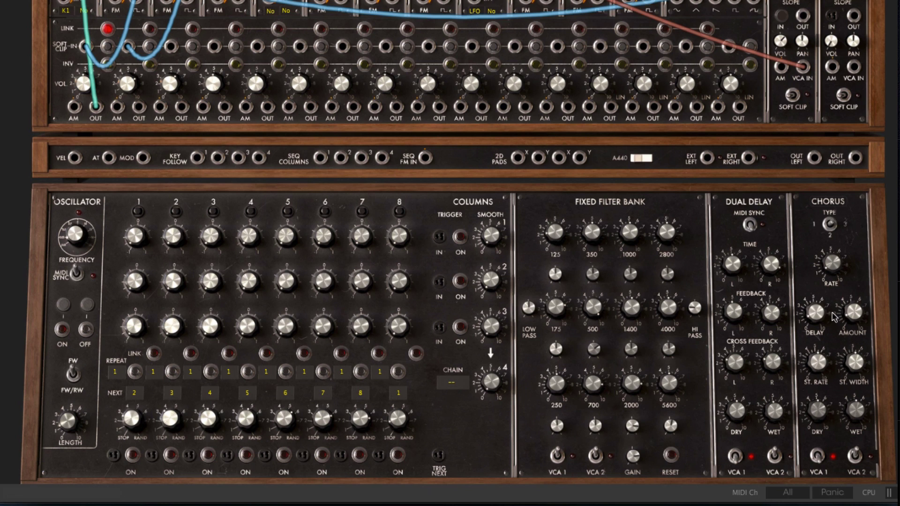
pyautogui.moveTo(850, 319); pyautogui.dragTo(850, 328)
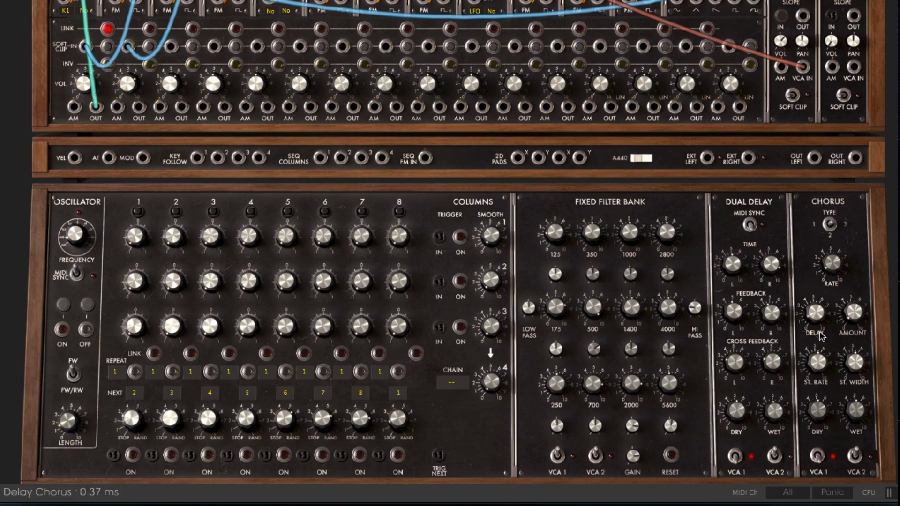
pyautogui.moveTo(817, 363); pyautogui.dragTo(832, 422)
pyautogui.moveTo(855, 364); pyautogui.dragTo(853, 419)
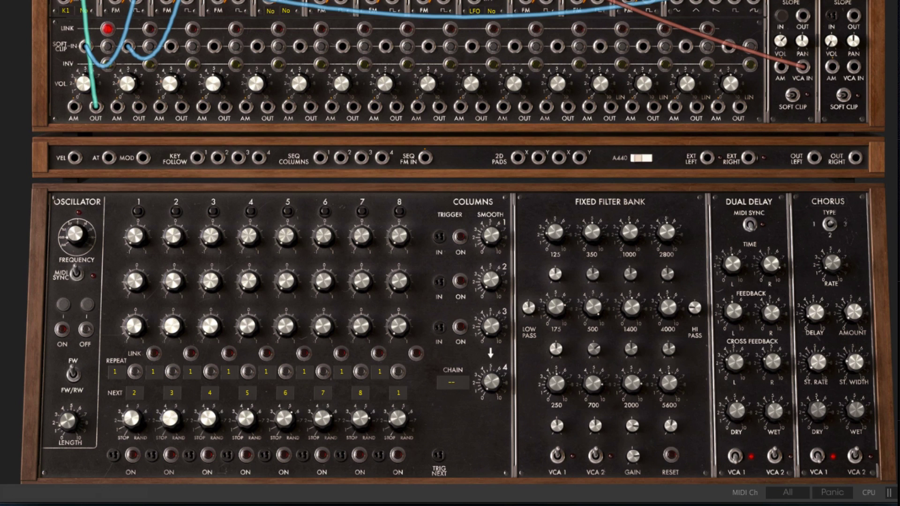
# - Lower Filter 1's cutoff and patch the upper VC LFO's last waveform output into Filter 1's middle modulation input with a raised amount
pyautogui.scroll(9, 896, 124)
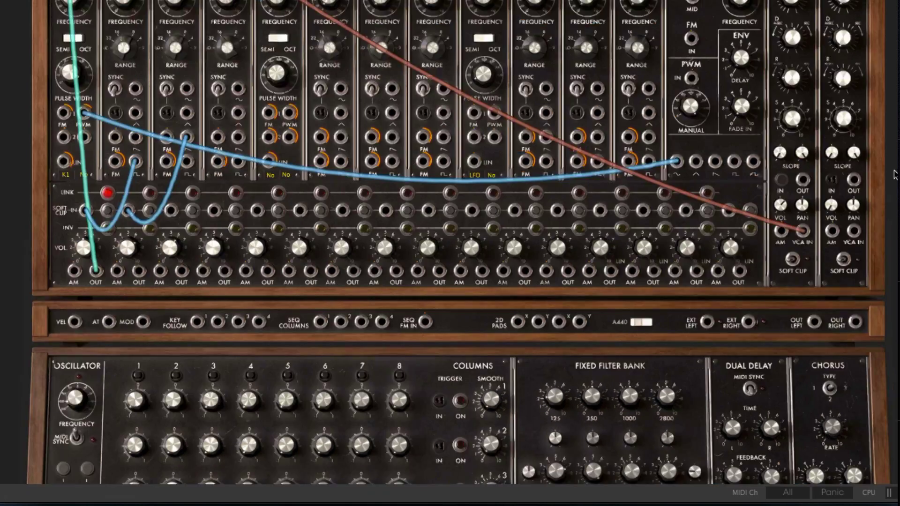
pyautogui.moveTo(85, 63)
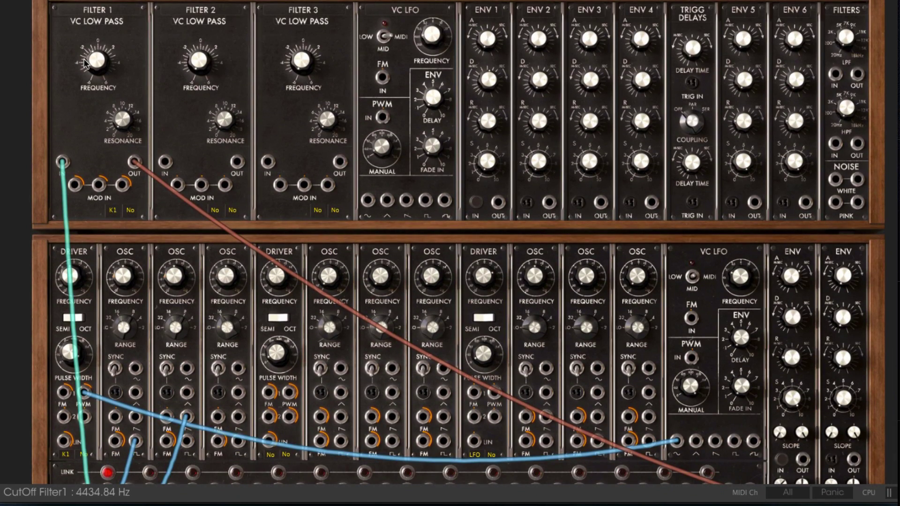
pyautogui.moveTo(95, 59); pyautogui.dragTo(95, 73)
pyautogui.moveTo(123, 115)
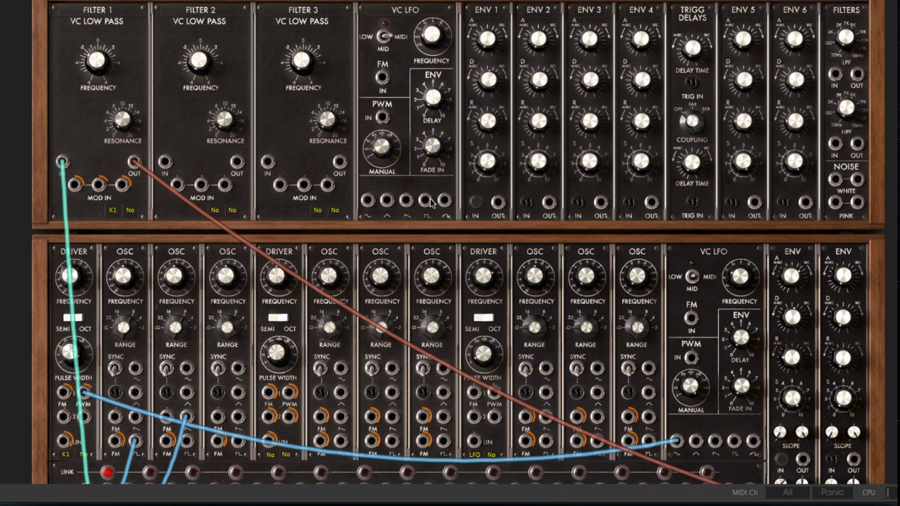
pyautogui.moveTo(445, 201); pyautogui.dragTo(99, 187)
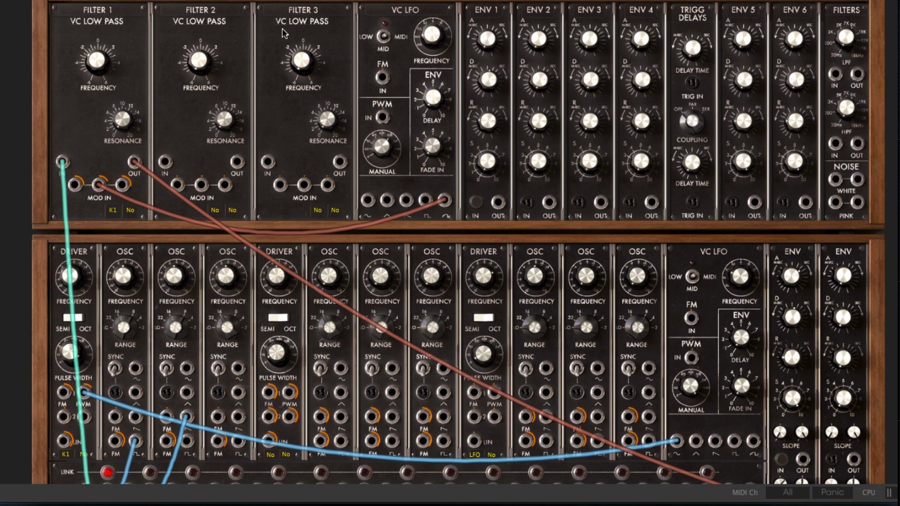
pyautogui.moveTo(102, 176); pyautogui.dragTo(104, 143)
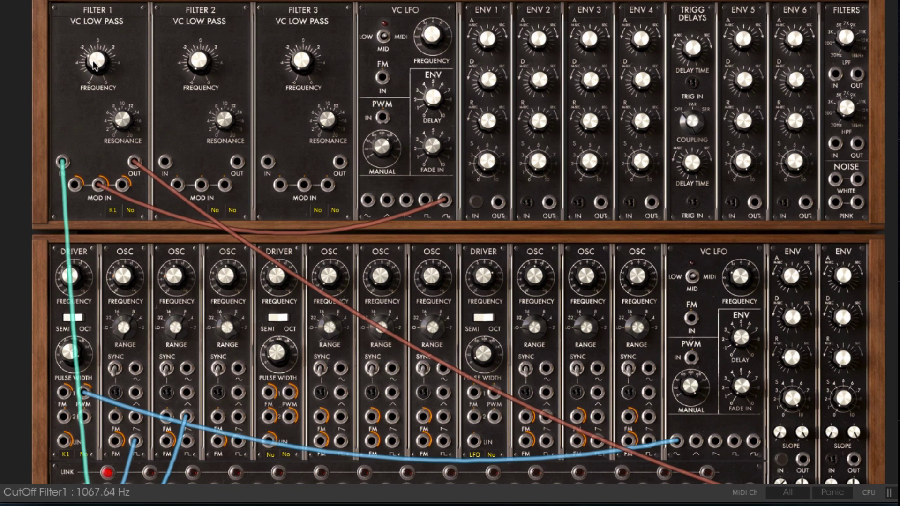
# - Adjust the upper VC LFO's rate and raise Filter 1's modulation amount and resonance
pyautogui.moveTo(429, 49); pyautogui.dragTo(433, 5)
pyautogui.moveTo(100, 188); pyautogui.dragTo(104, 148)
pyautogui.moveTo(427, 37); pyautogui.dragTo(432, 53)
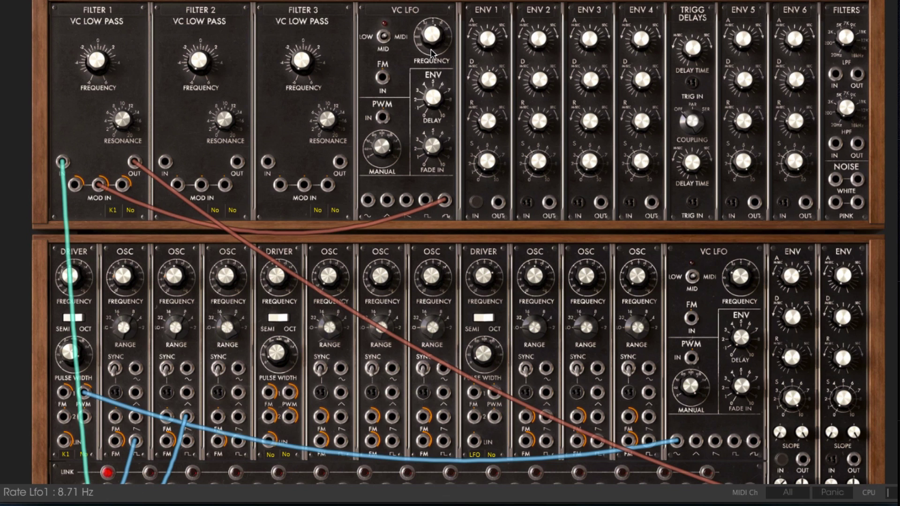
pyautogui.moveTo(118, 118); pyautogui.dragTo(121, 21)
pyautogui.moveTo(435, 40); pyautogui.dragTo(436, 74)
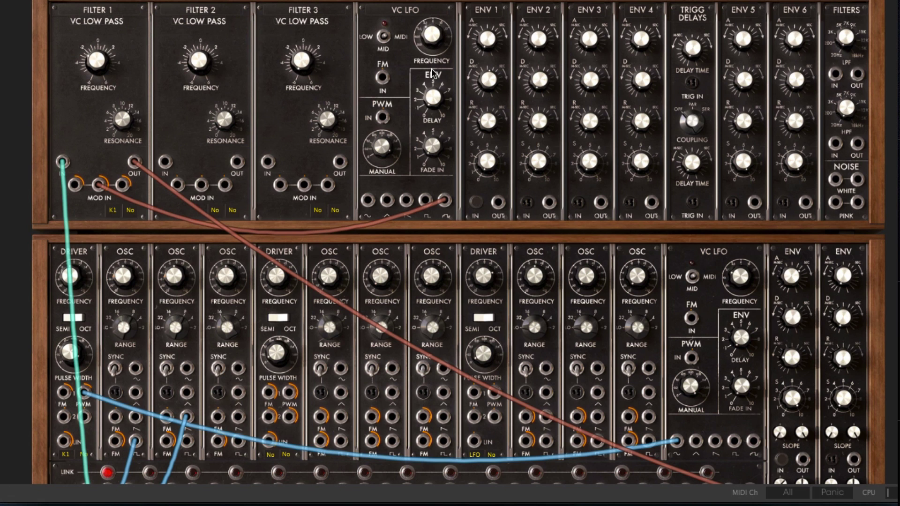
# - Fine-tune Filter 1's cutoff and resonance, with its first modulation amount at about 0.36
pyautogui.moveTo(90, 67); pyautogui.dragTo(90, 91)
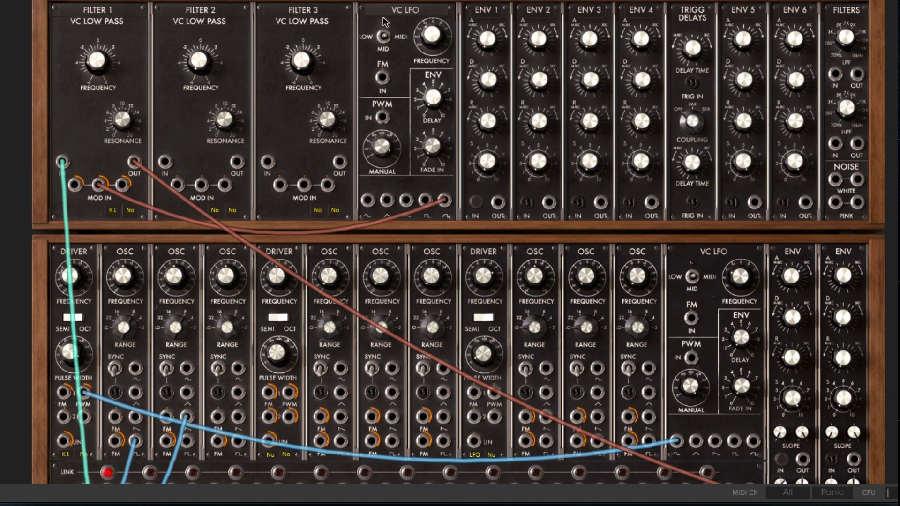
pyautogui.moveTo(126, 181); pyautogui.dragTo(103, 209)
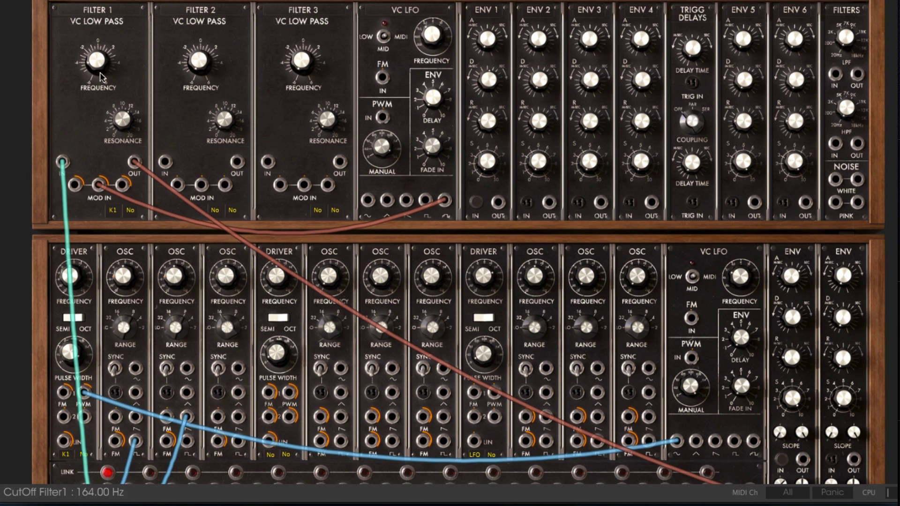
pyautogui.moveTo(105, 176); pyautogui.dragTo(444, 201)
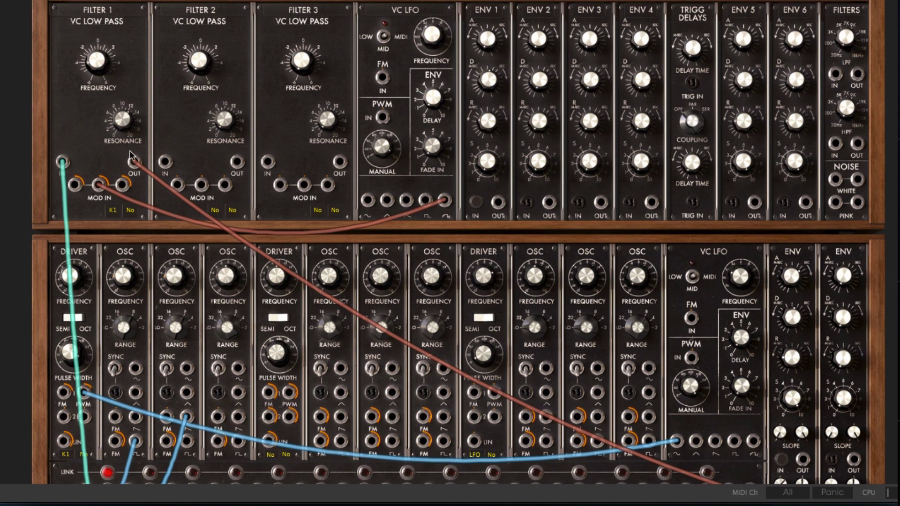
pyautogui.moveTo(94, 177)
pyautogui.mouseDown()
pyautogui.moveTo(95, 169)
pyautogui.moveTo(93, 179)
pyautogui.mouseUp()
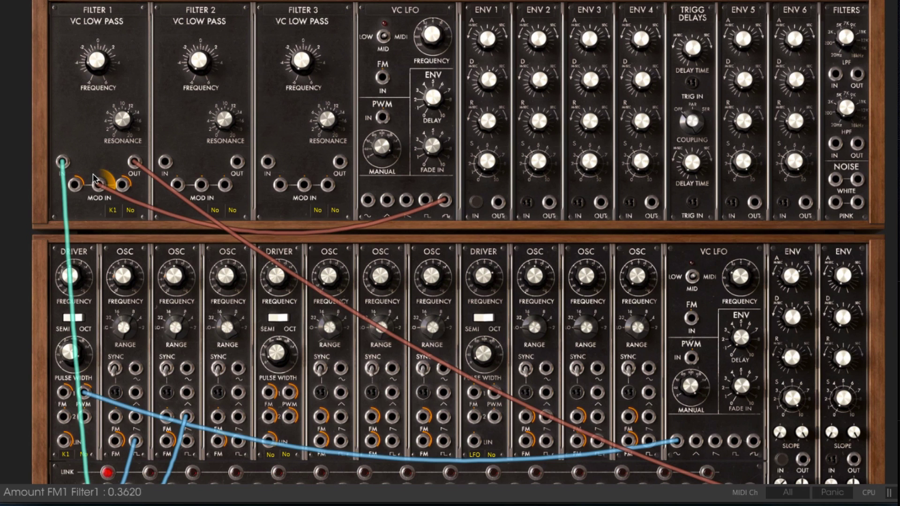
pyautogui.moveTo(89, 56); pyautogui.dragTo(89, 54)
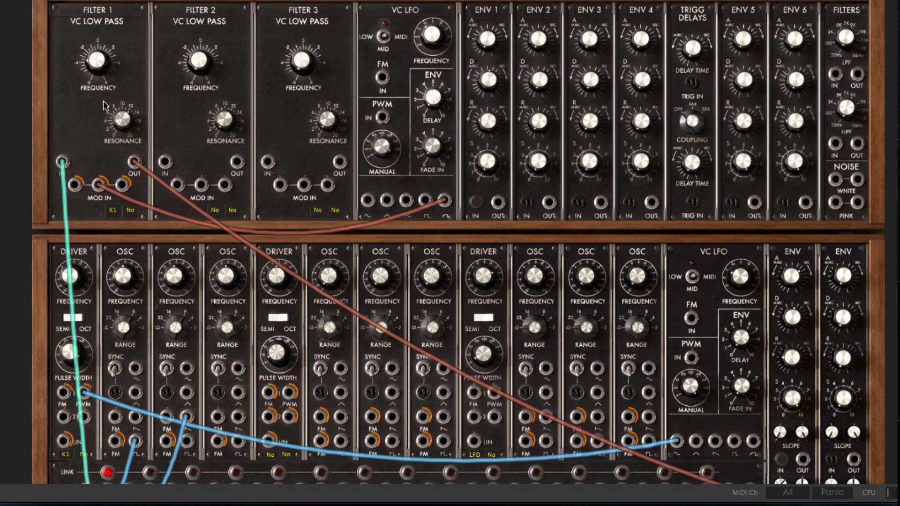
pyautogui.moveTo(129, 115); pyautogui.dragTo(132, 102)
# - Patch the first mixer output into Filter 2's input and Filter 2's output into the VCA 2 input
pyautogui.scroll(-3, 458, 243)
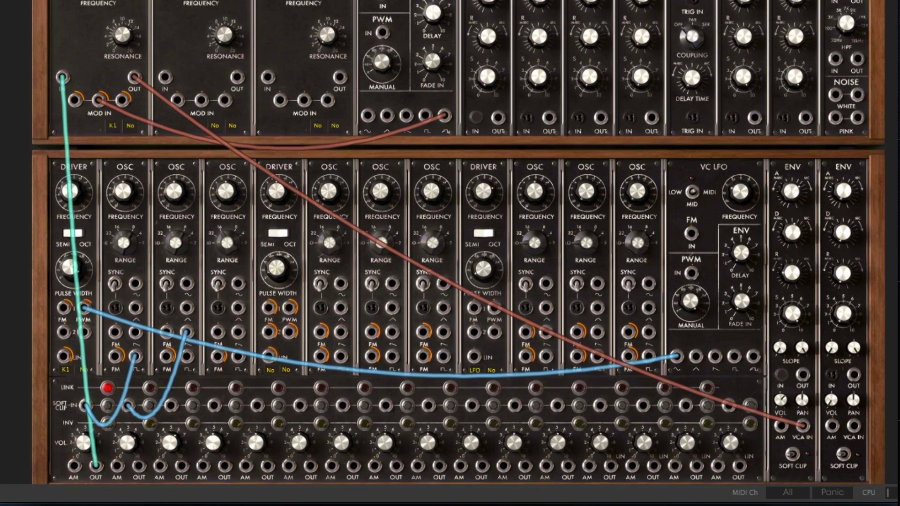
pyautogui.moveTo(96, 466); pyautogui.dragTo(164, 33)
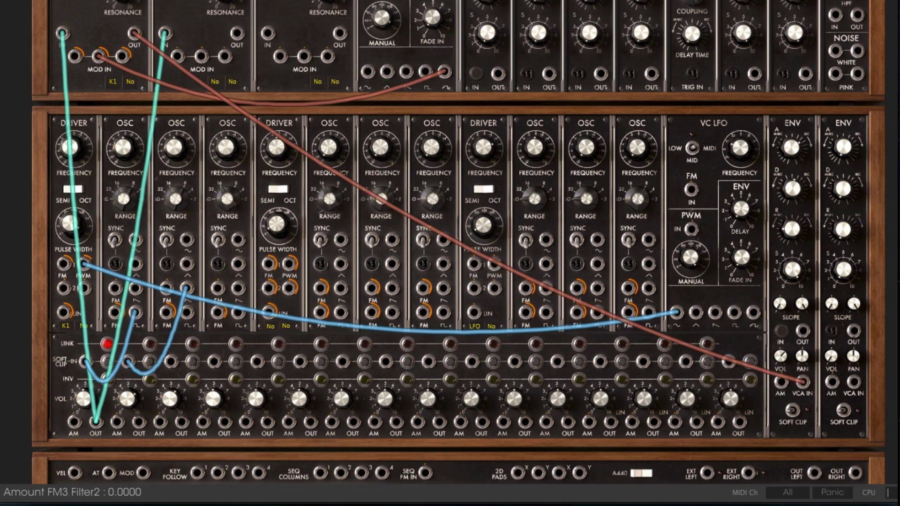
pyautogui.scroll(3, 273, 149)
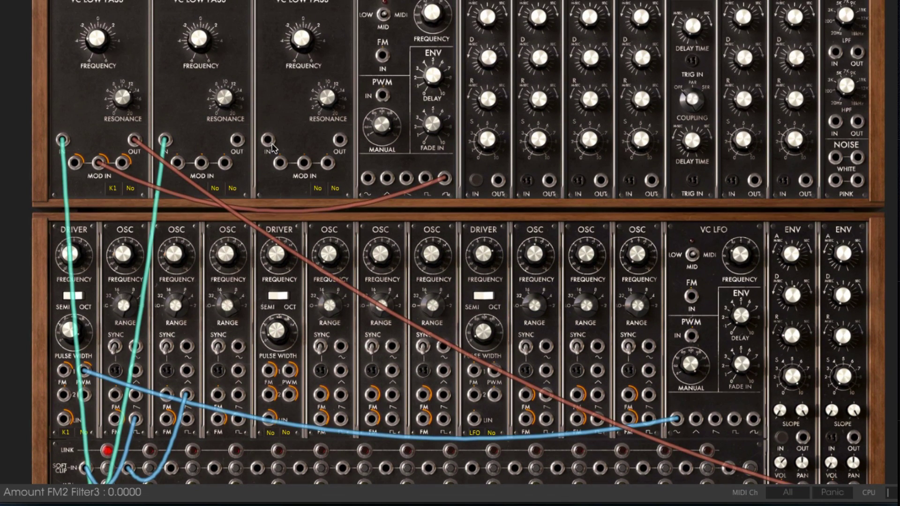
pyautogui.moveTo(237, 141); pyautogui.dragTo(854, 349)
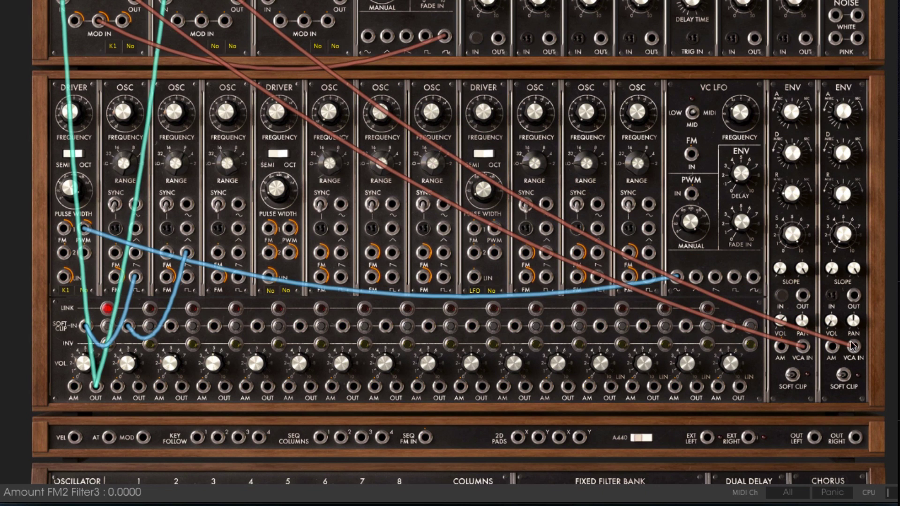
# - Pan VCA 2 fully right at a raised volume and give its envelope an attack of about 5216 ms with more sustain and release
pyautogui.moveTo(839, 327); pyautogui.dragTo(837, 211)
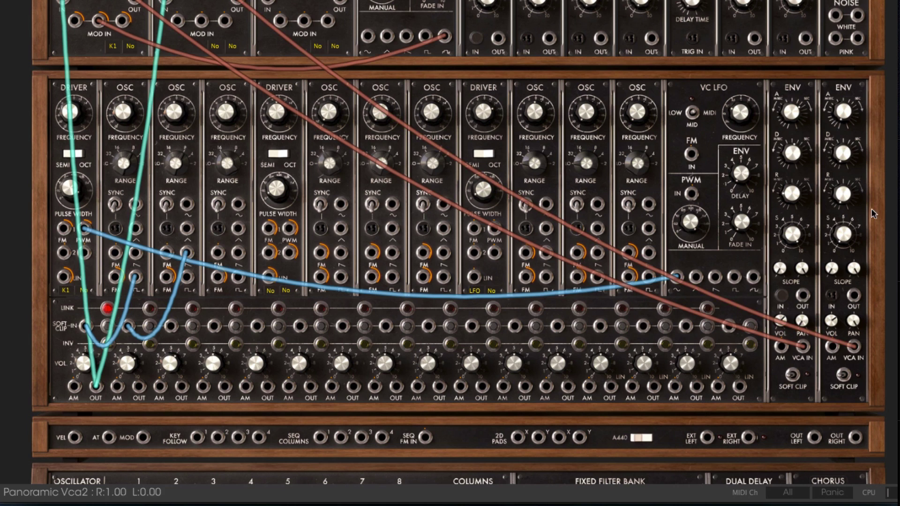
pyautogui.moveTo(854, 115); pyautogui.dragTo(850, 23)
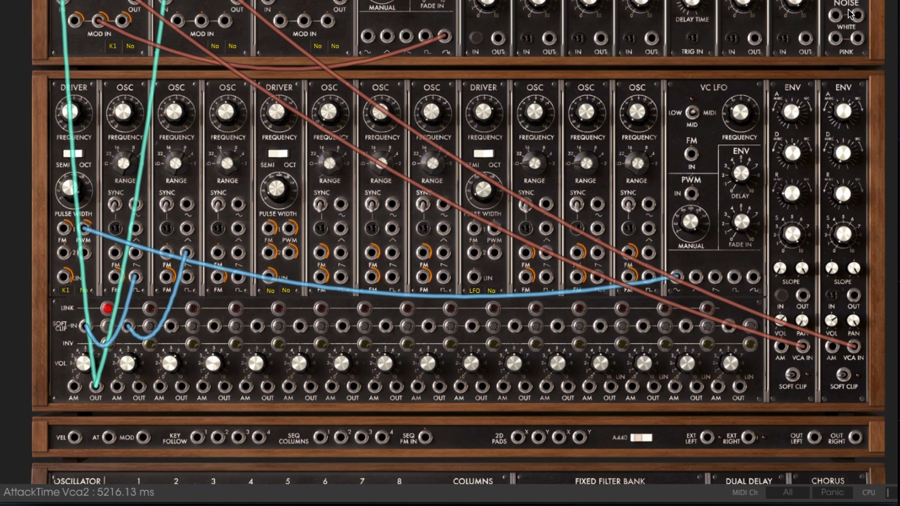
pyautogui.moveTo(844, 234); pyautogui.dragTo(842, 19)
pyautogui.moveTo(843, 194); pyautogui.dragTo(839, 149)
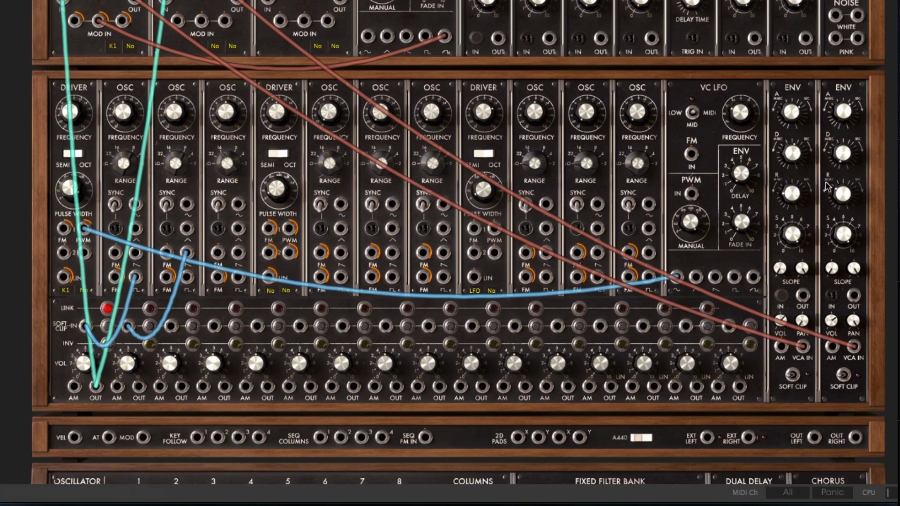
# - Adjust Filter 2's cutoff frequency slightly upward
pyautogui.scroll(-3, 450, 242)
pyautogui.scroll(6, 450, 242)
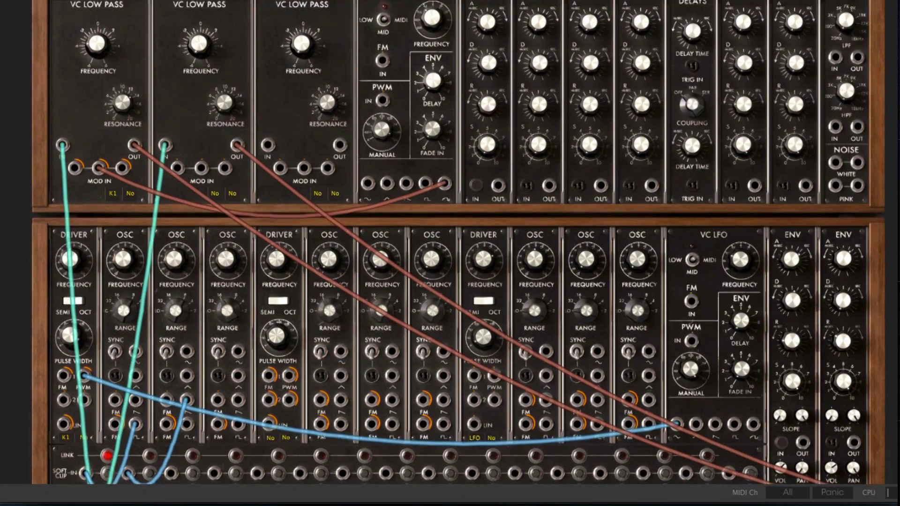
pyautogui.moveTo(201, 65); pyautogui.dragTo(205, 60)
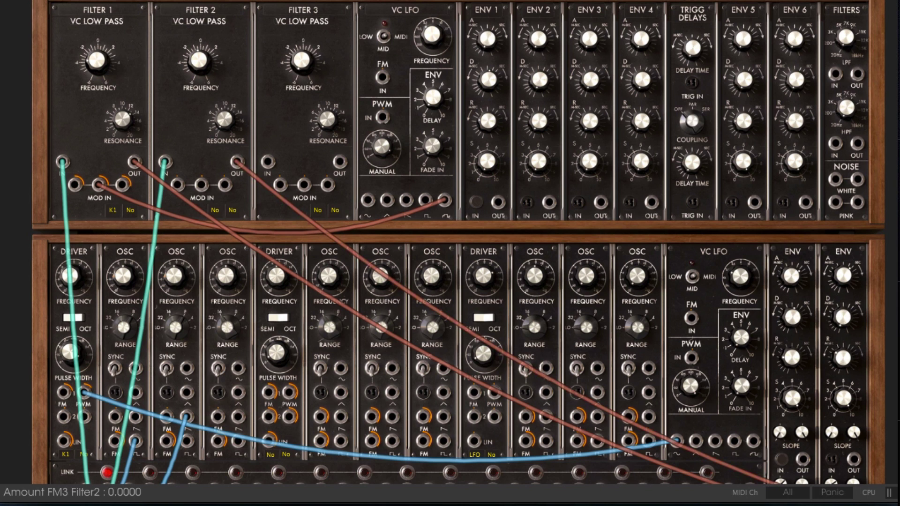
# - Set the trigger source of the VCA 2 envelope to Keyboard Trigger On
pyautogui.scroll(-5, 450, 253)
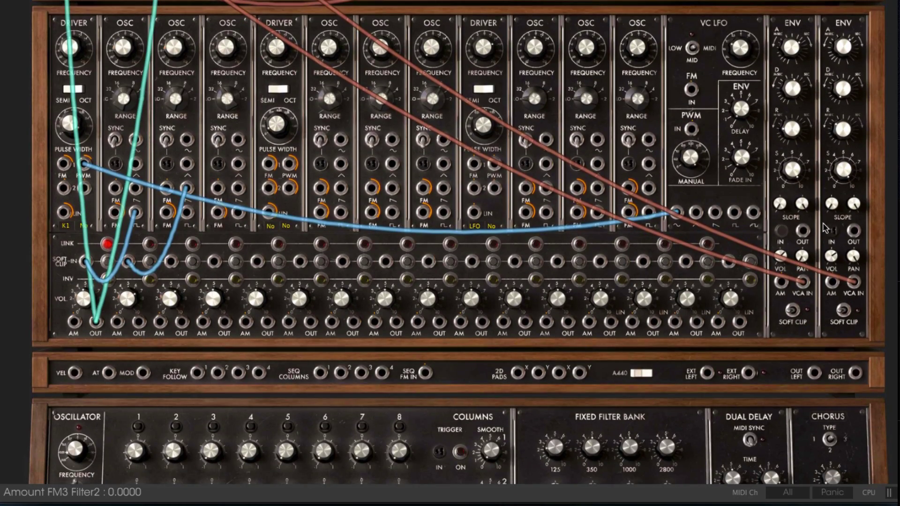
pyautogui.click(831, 230)
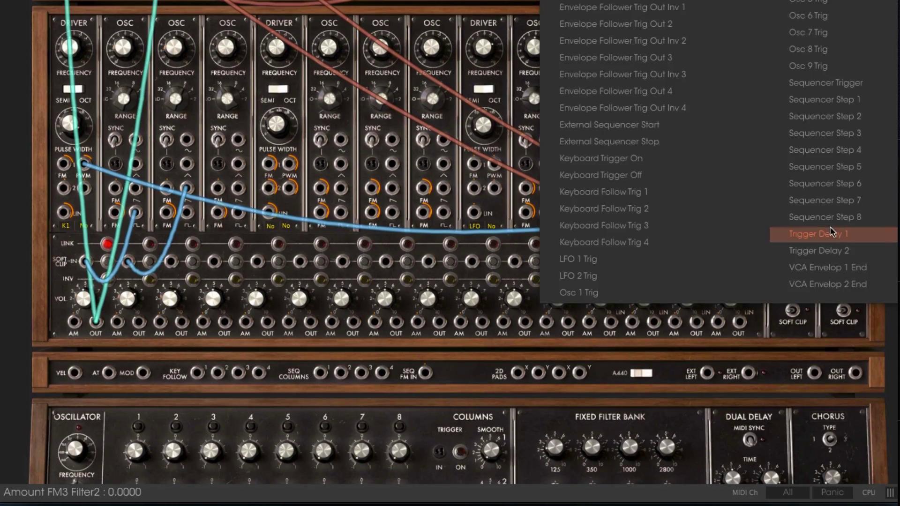
pyautogui.click(774, 161)
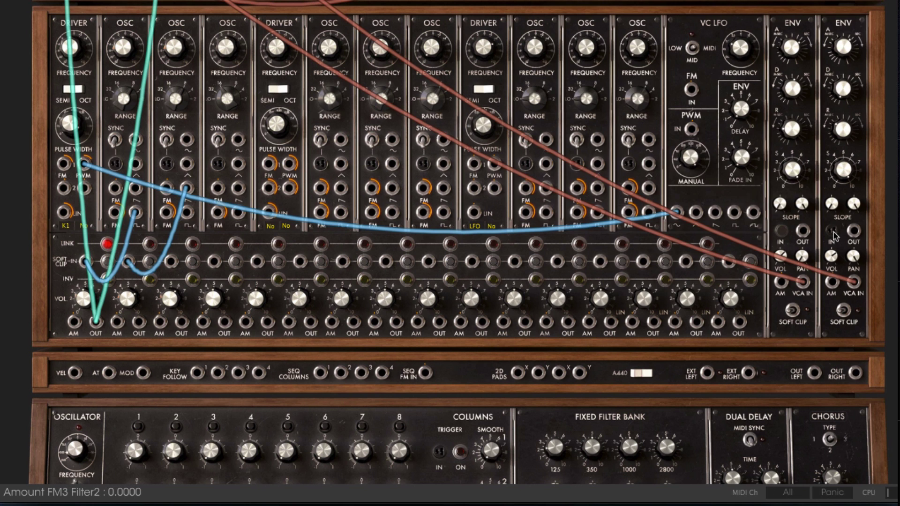
pyautogui.click(833, 234)
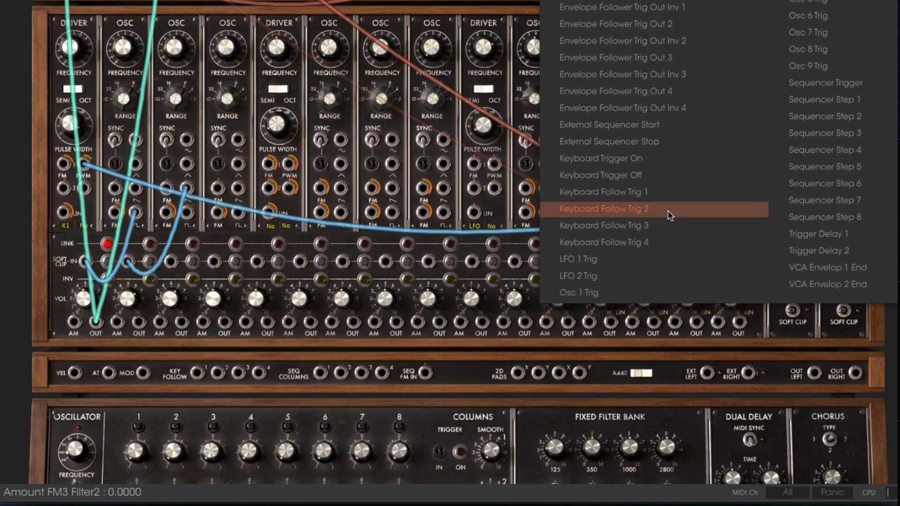
pyautogui.click(667, 160)
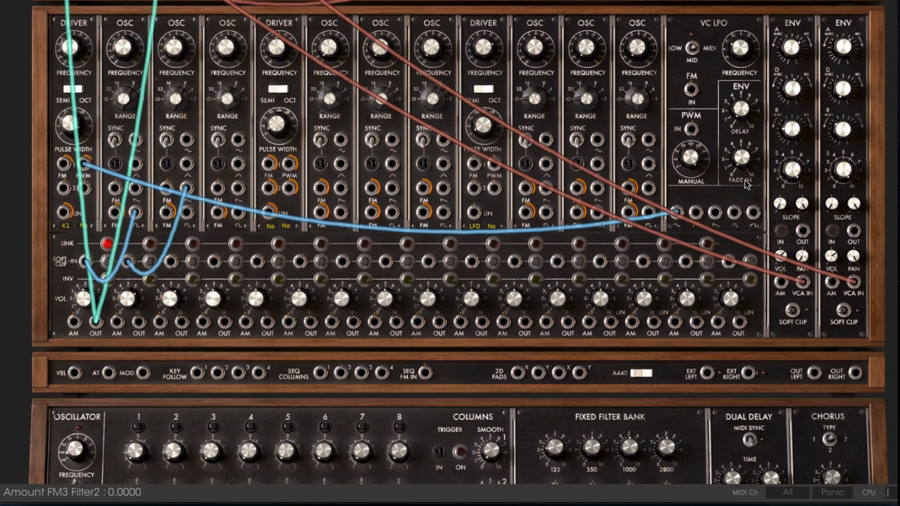
# - Lower the VCA 2 volume and readjust Filter 2's cutoff
pyautogui.click(854, 282)
pyautogui.moveTo(832, 255); pyautogui.dragTo(835, 286)
pyautogui.click(834, 283)
pyautogui.scroll(5, 388, 97)
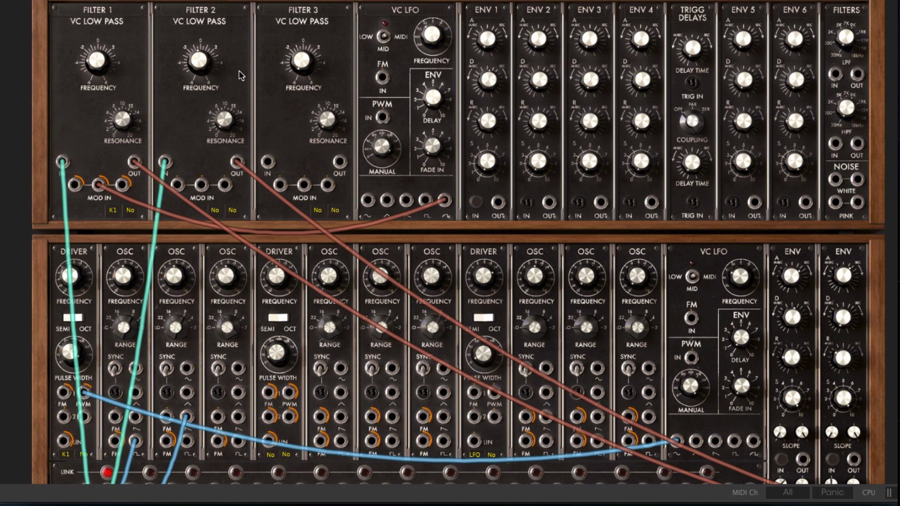
pyautogui.moveTo(203, 64); pyautogui.dragTo(214, 111)
pyautogui.moveTo(204, 68); pyautogui.dragTo(204, 66)
# - Turn on the dual delay and the chorus for VCA 2
pyautogui.scroll(-3, 244, 107)
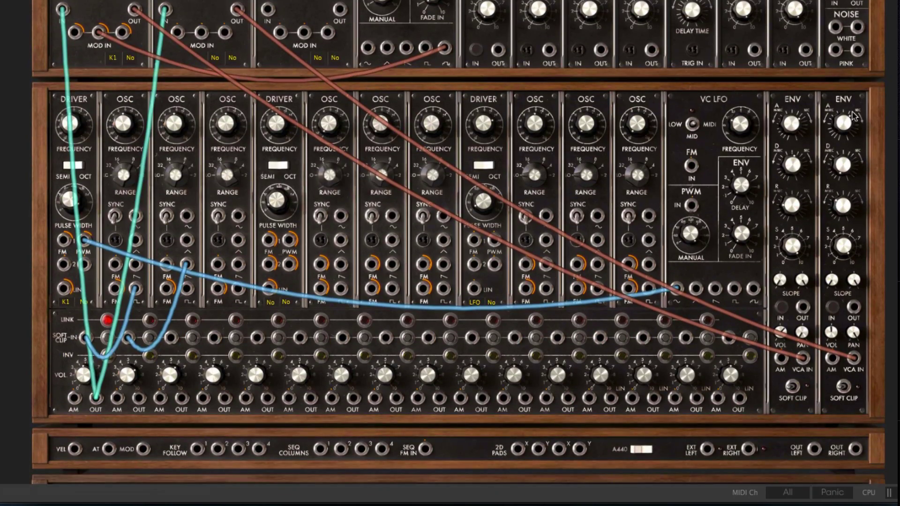
pyautogui.scroll(-2, 777, 216)
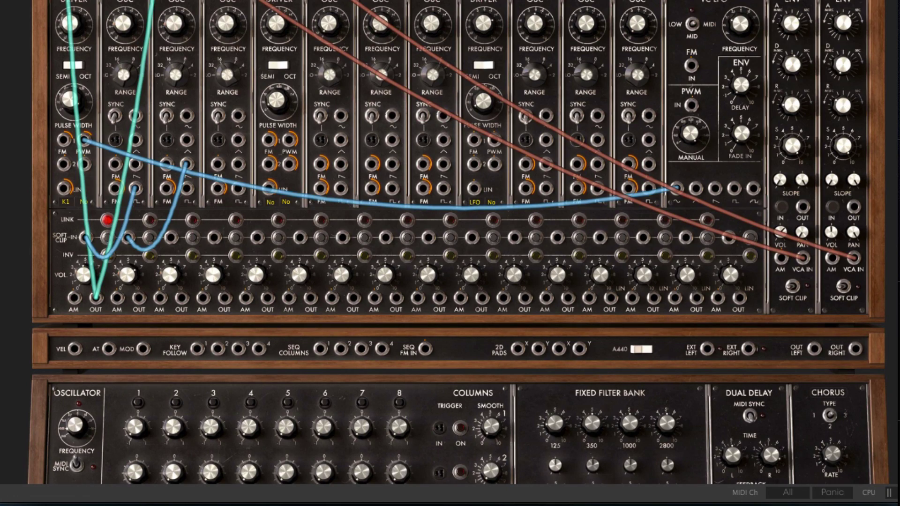
pyautogui.scroll(-6, 881, 336)
pyautogui.click(775, 336)
# - Raise the VCA 2 volume
pyautogui.scroll(10, 450, 242)
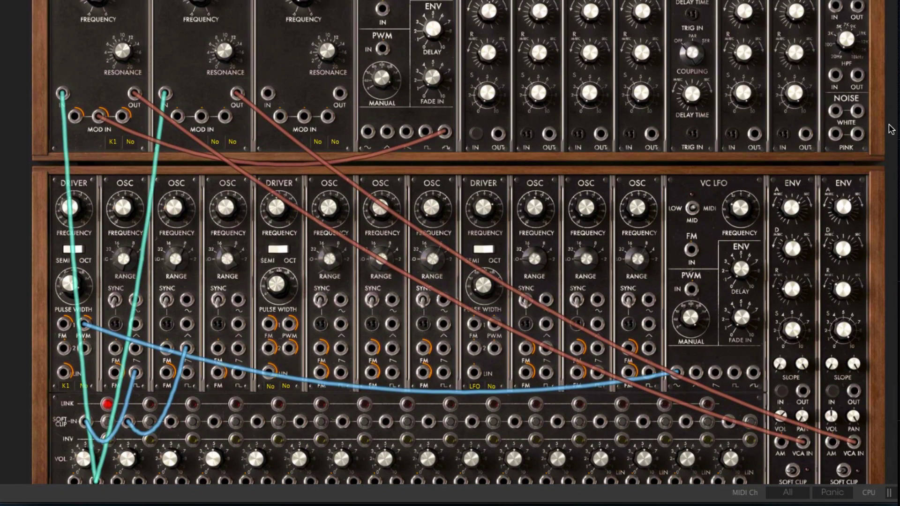
pyautogui.scroll(1, 834, 327)
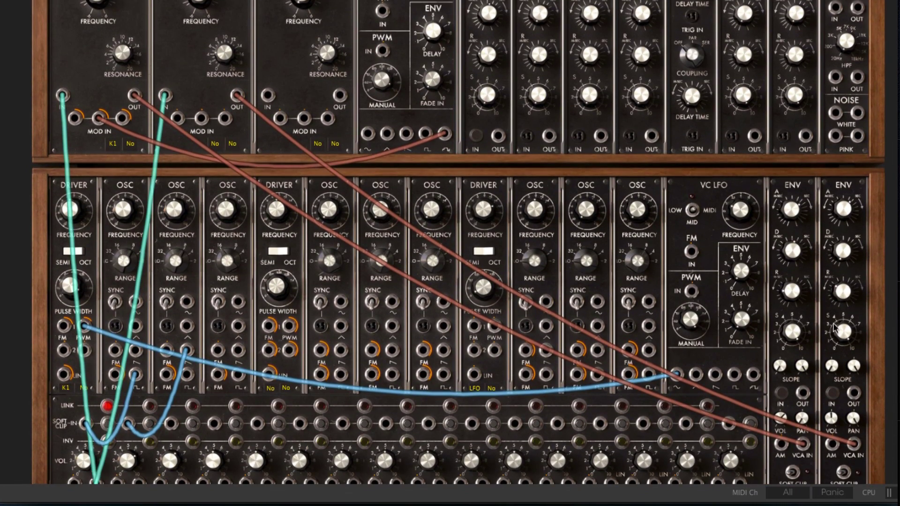
pyautogui.moveTo(836, 415); pyautogui.dragTo(838, 388)
# - Set the dual delay's wet level to about -24.39 dB
pyautogui.scroll(-5, 450, 244)
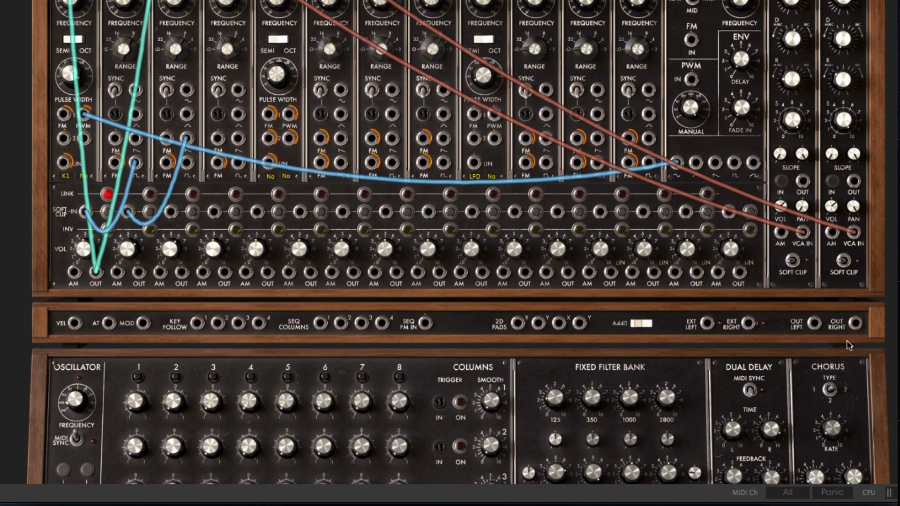
pyautogui.scroll(-4, 450, 244)
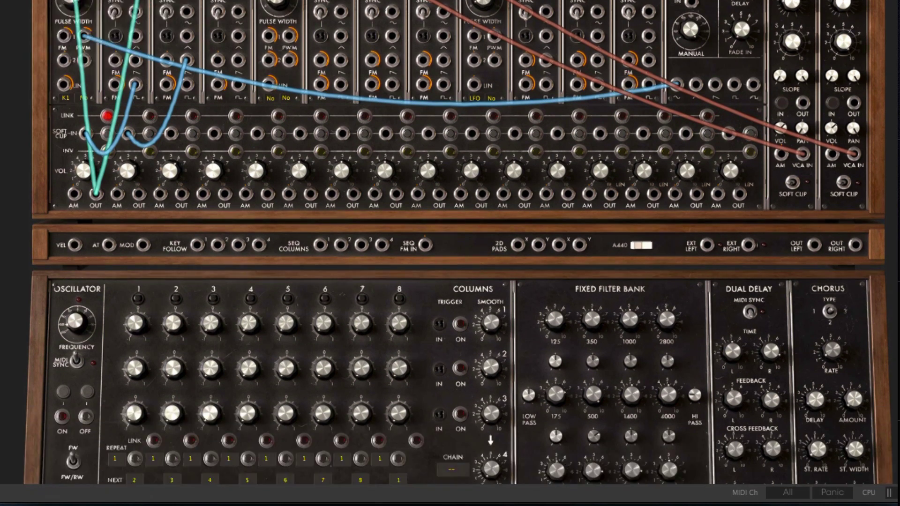
pyautogui.moveTo(767, 402); pyautogui.dragTo(768, 409)
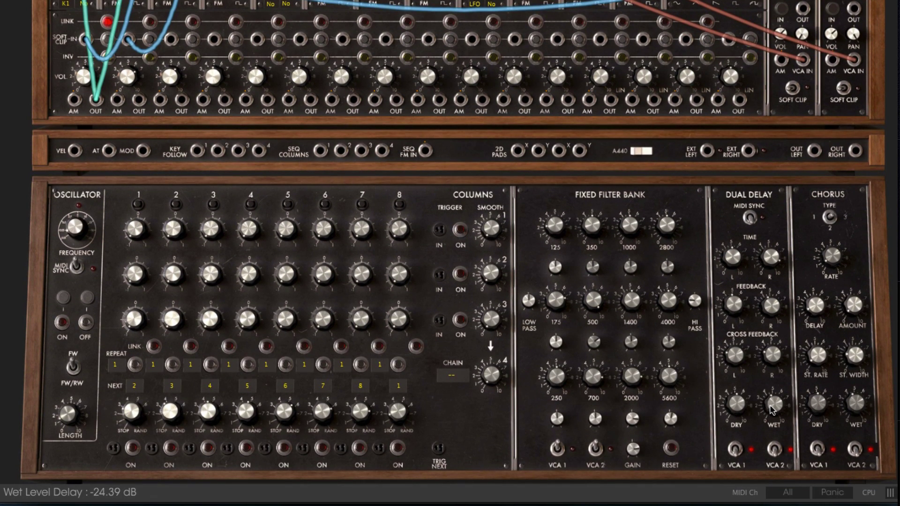